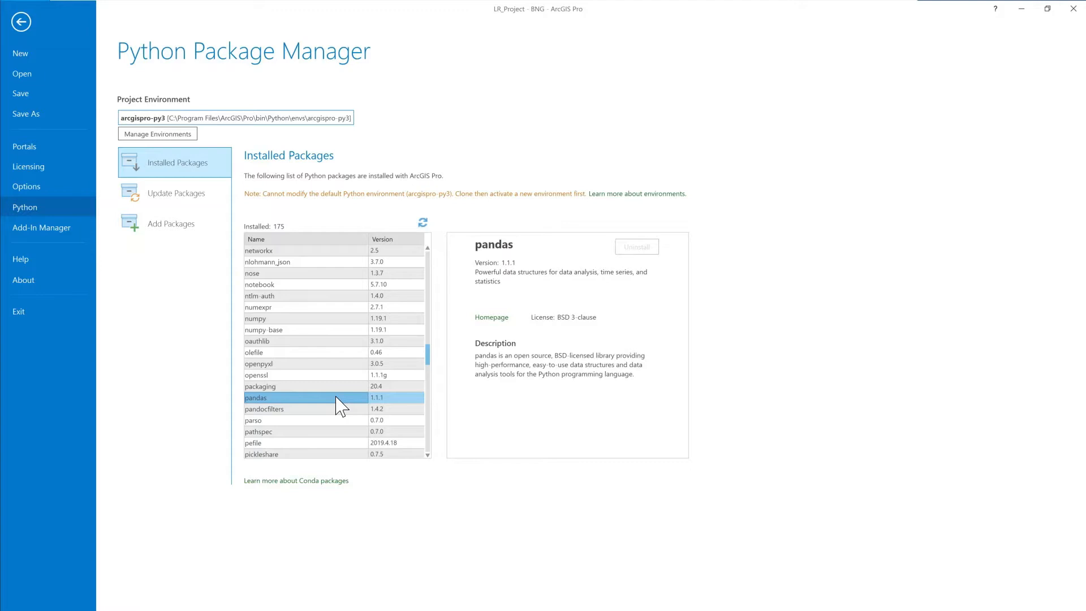
- View the installed pandas package's details, return to the project and expand the LR_PricePaid folder in the boxset folder
{"action": "left_click", "coordinate": [337, 398]}
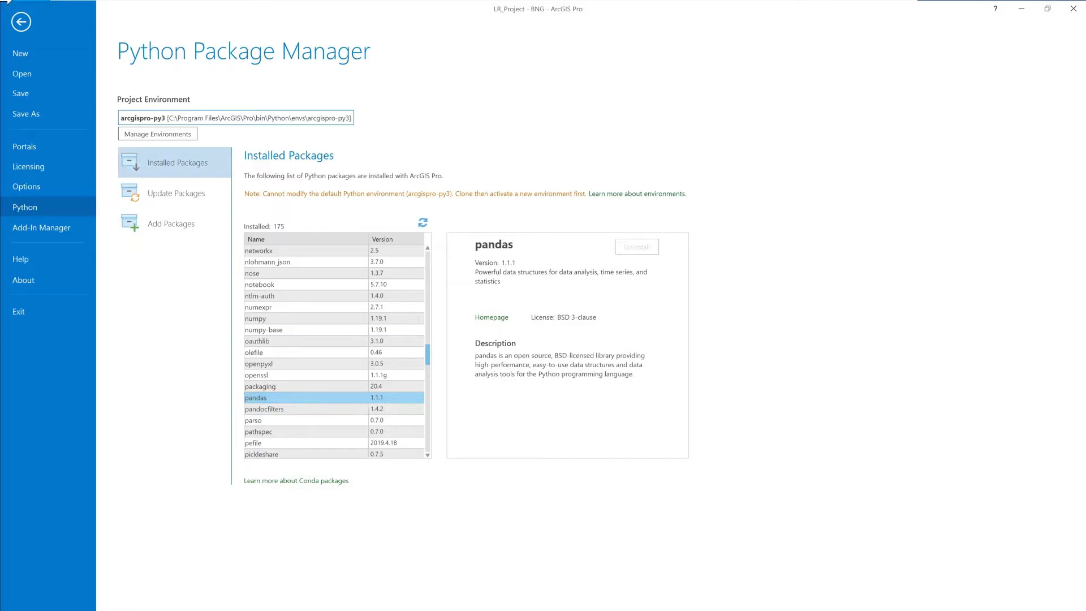
{"action": "left_click", "coordinate": [19, 24]}
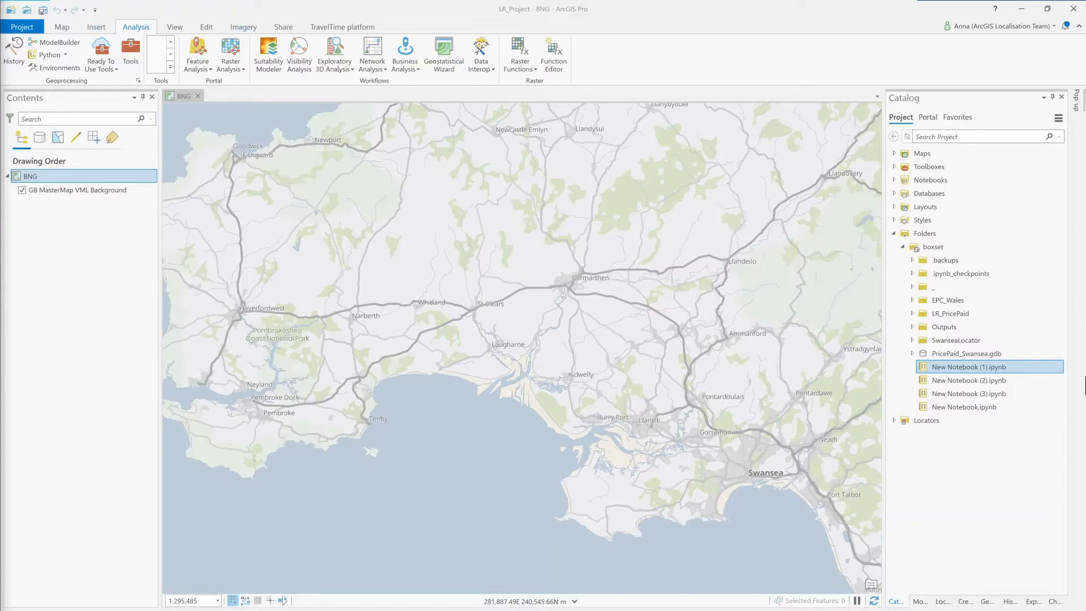
{"action": "left_click", "coordinate": [913, 314]}
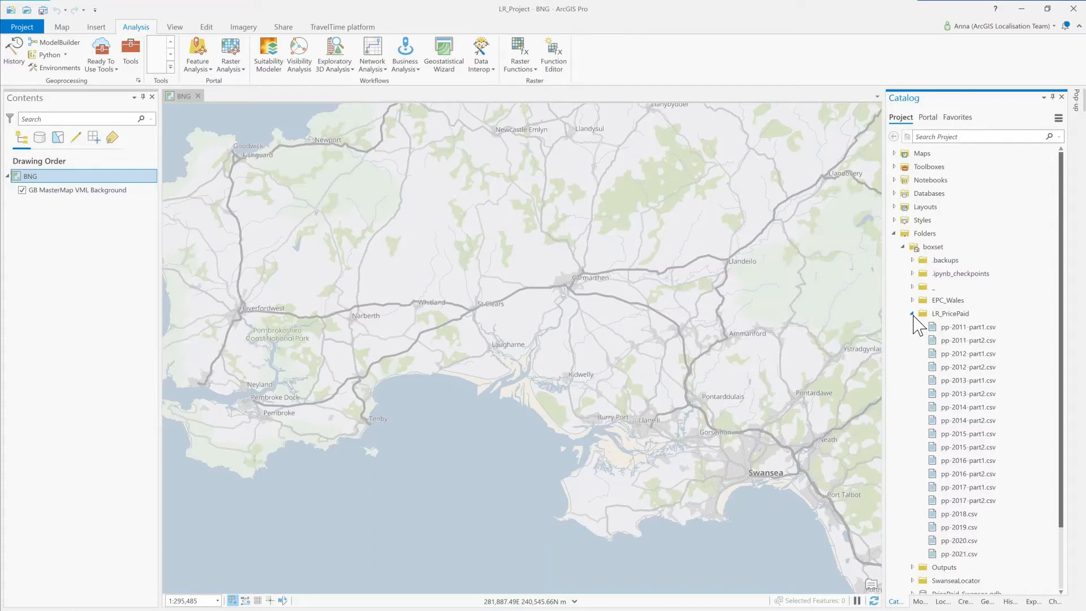
- In the Python window, import os, pandas as pd and numpy as np, read C:\WORK\boxset\LR_PricePaid\pp-2011-part1.csv into df and print it
{"action": "left_click", "coordinate": [49, 55]}
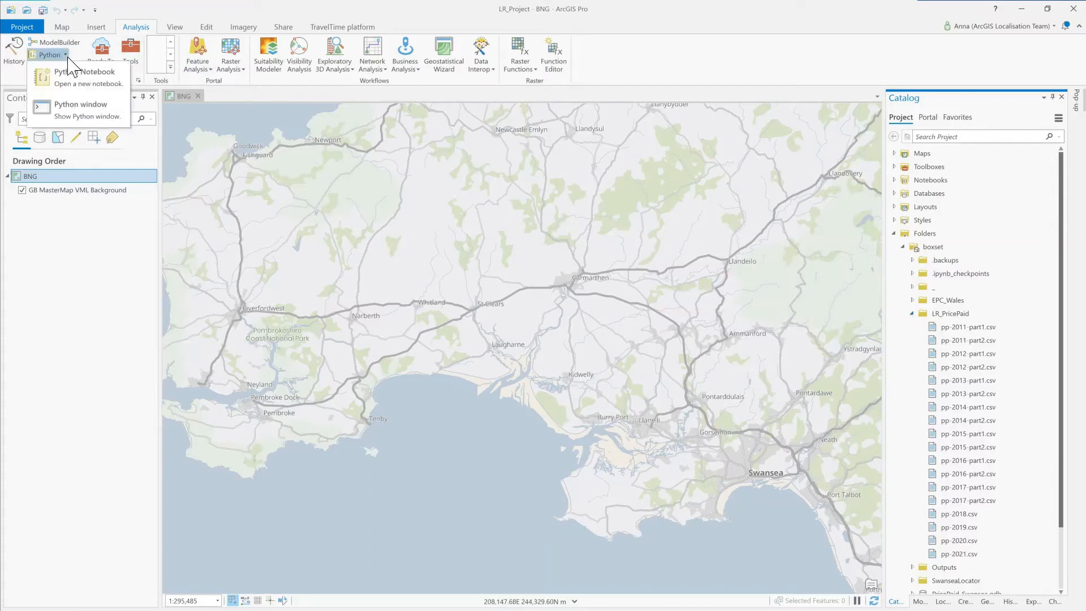
{"action": "left_click", "coordinate": [74, 105]}
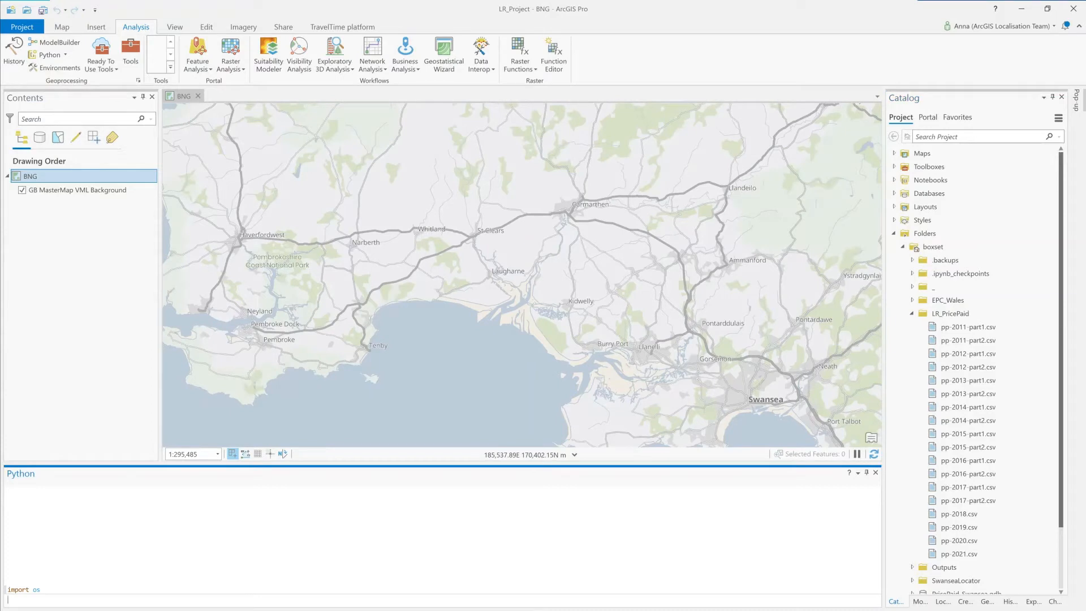
{"action": "type", "text": "import numpy as np"}
{"action": "key", "text": "Return"}
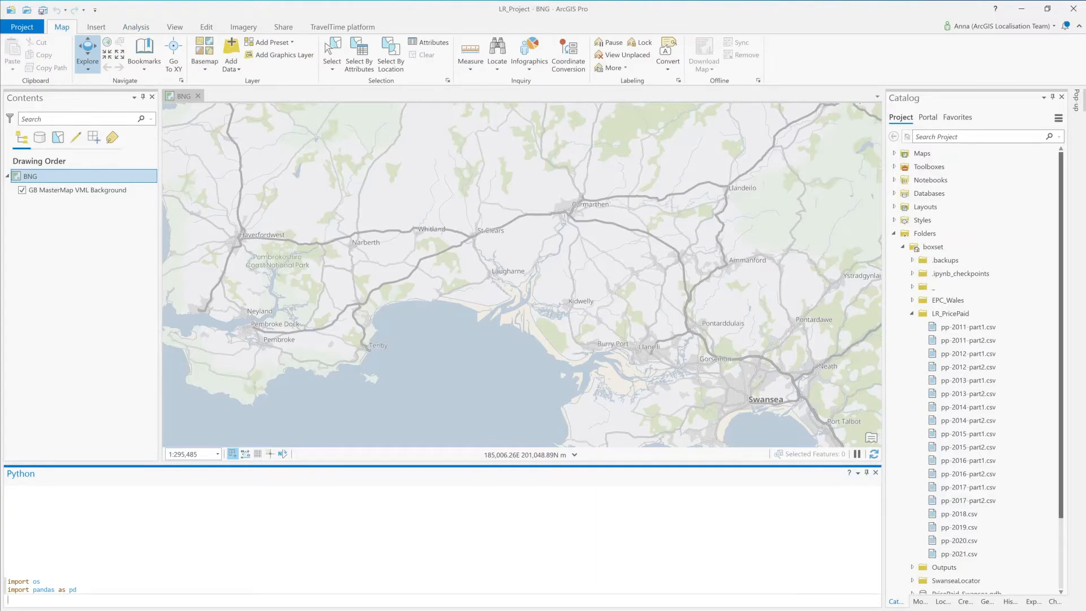
{"action": "type", "text": "df = pd.read_csv(r'C:\\Work\\boxset\\LR_PricePaid\\pp-2011-part1.csv') print(df)"}
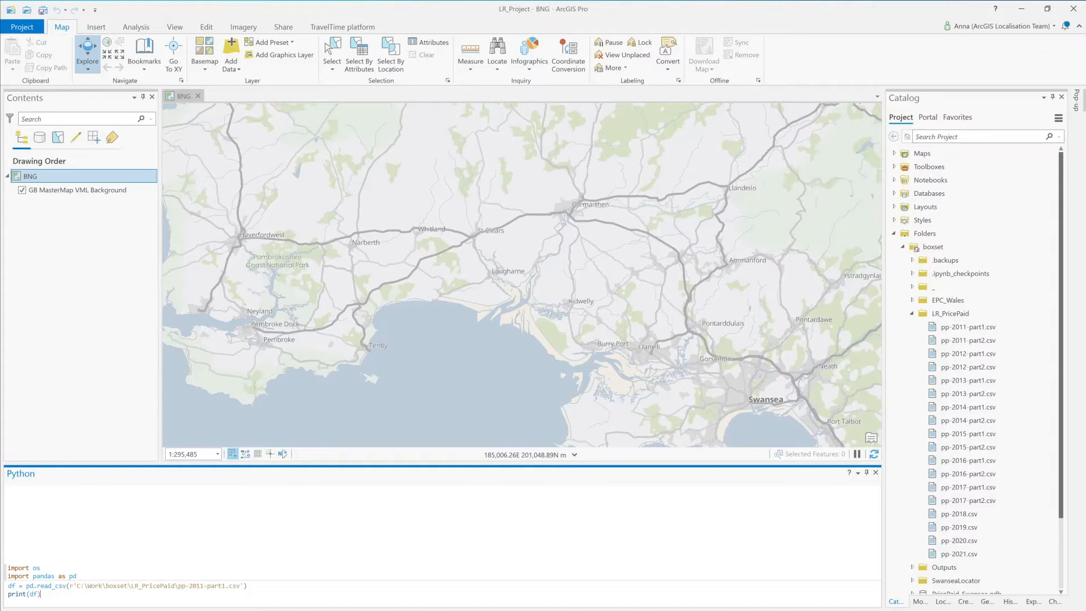
{"action": "key", "text": "Return"}
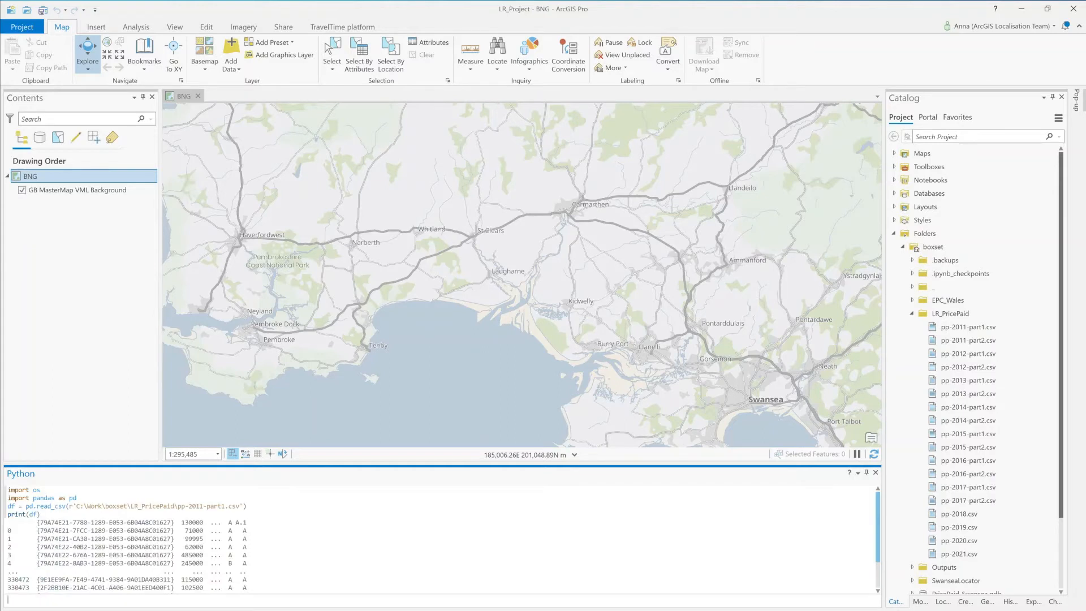
- Create a new Python notebook and run a first cell that displays df
{"action": "left_click", "coordinate": [136, 26]}
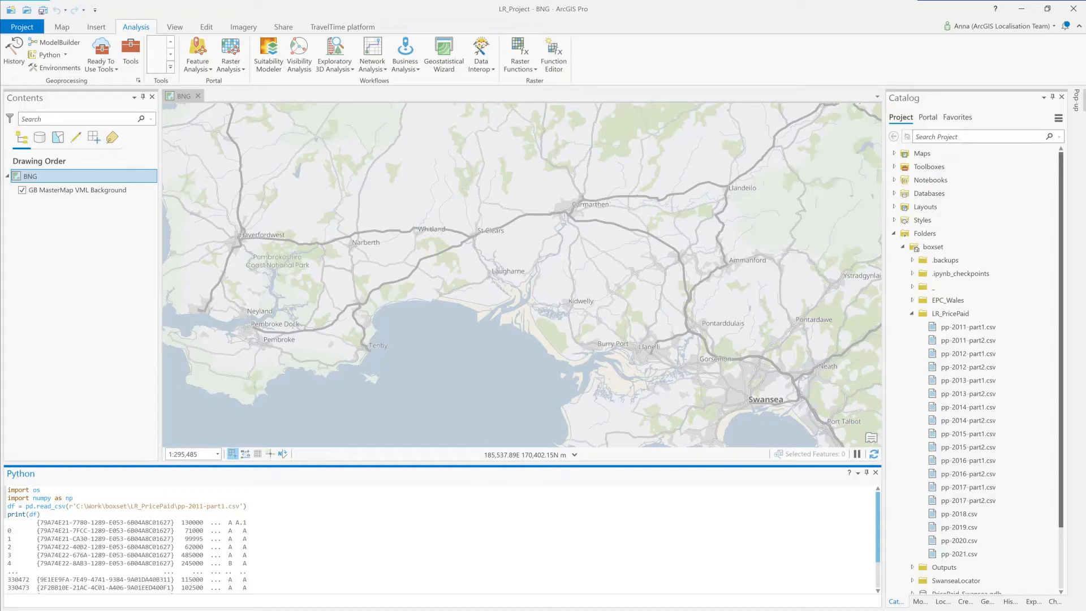
{"action": "left_click", "coordinate": [66, 55]}
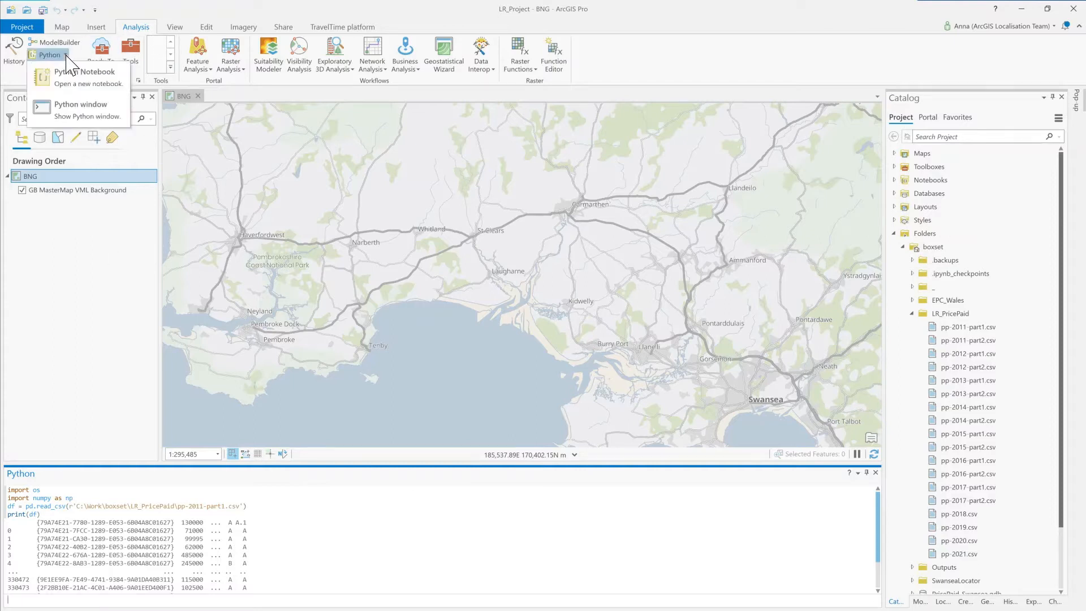
{"action": "left_click", "coordinate": [68, 85]}
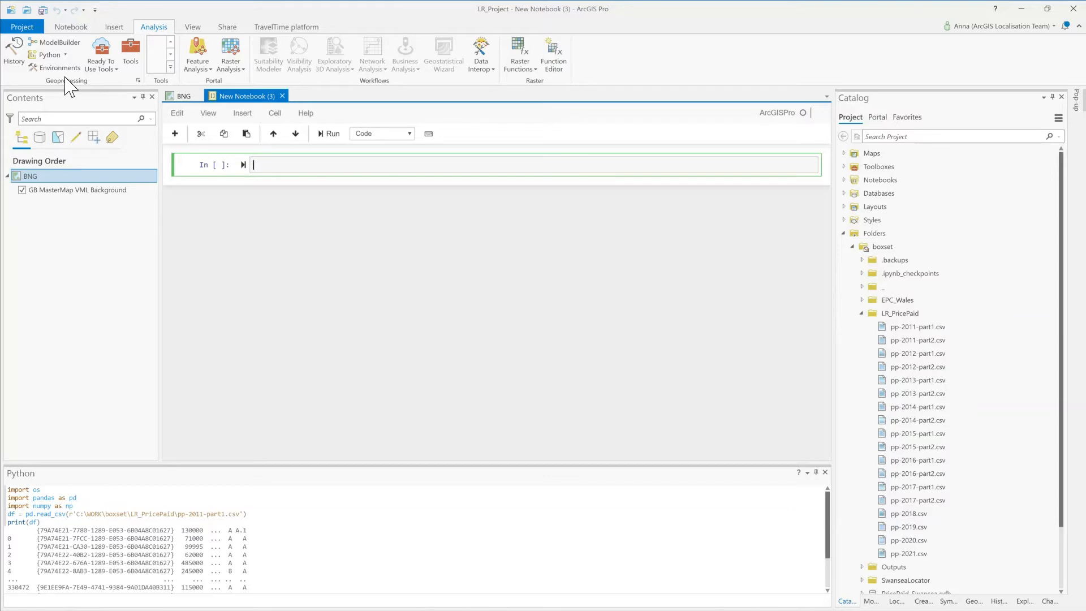
{"action": "type", "text": "df"}
{"action": "key", "text": "Return"}
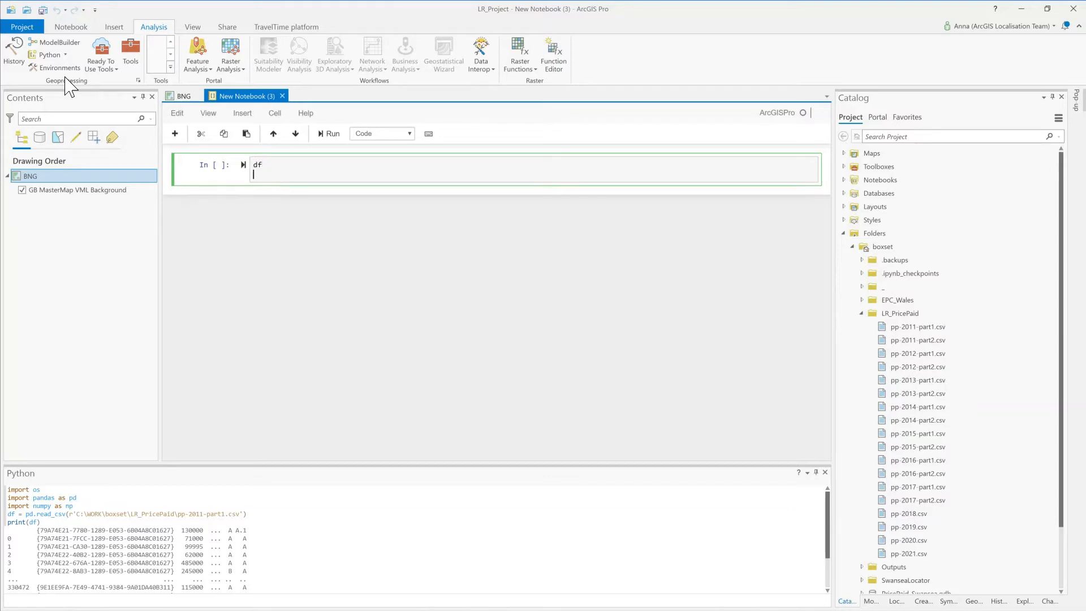
{"action": "left_click", "coordinate": [325, 136]}
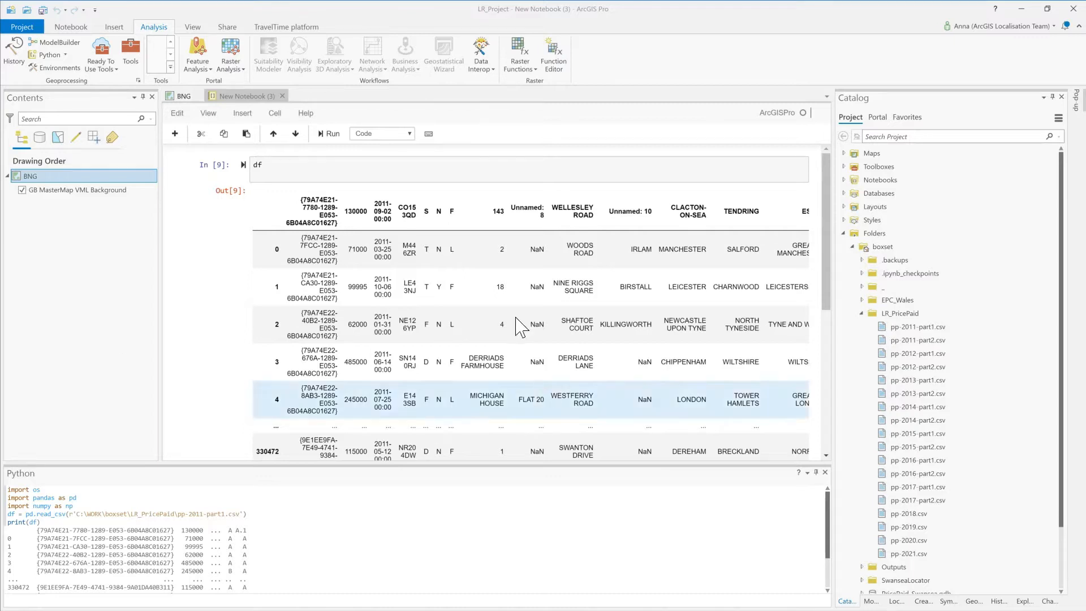
- Reload pp-2011-part1.csv into df in the cell, with names ID, PricePaid, transactionDate, Postcode, Add1 to Add7 and usecols [0,1,2,3,7,8,9,10,11,12,13], and run it
{"action": "left_click", "coordinate": [254, 165]}
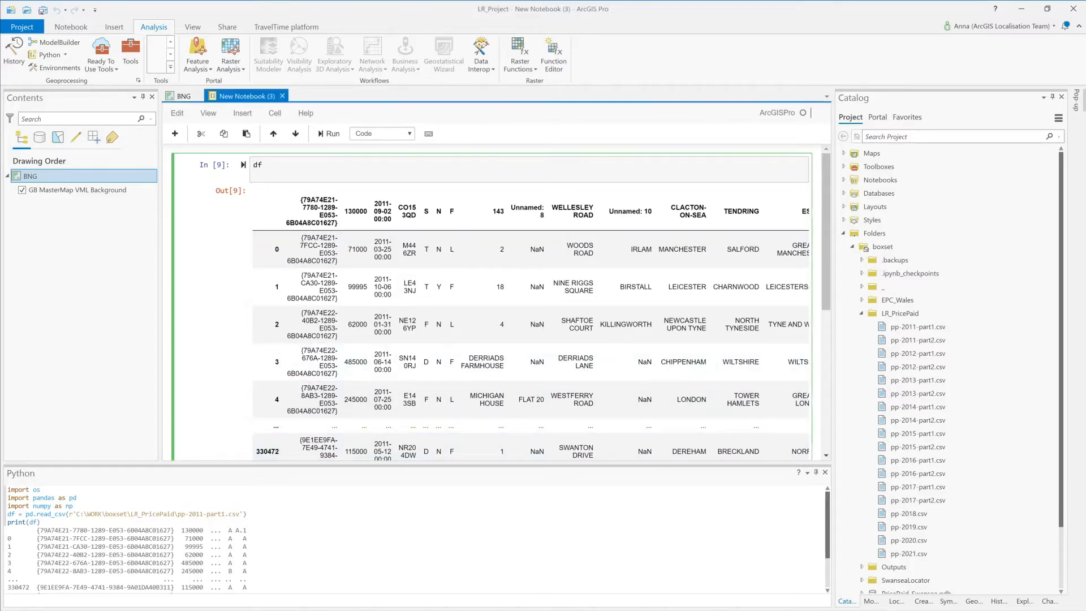
{"action": "key", "text": "ctrl+v"}
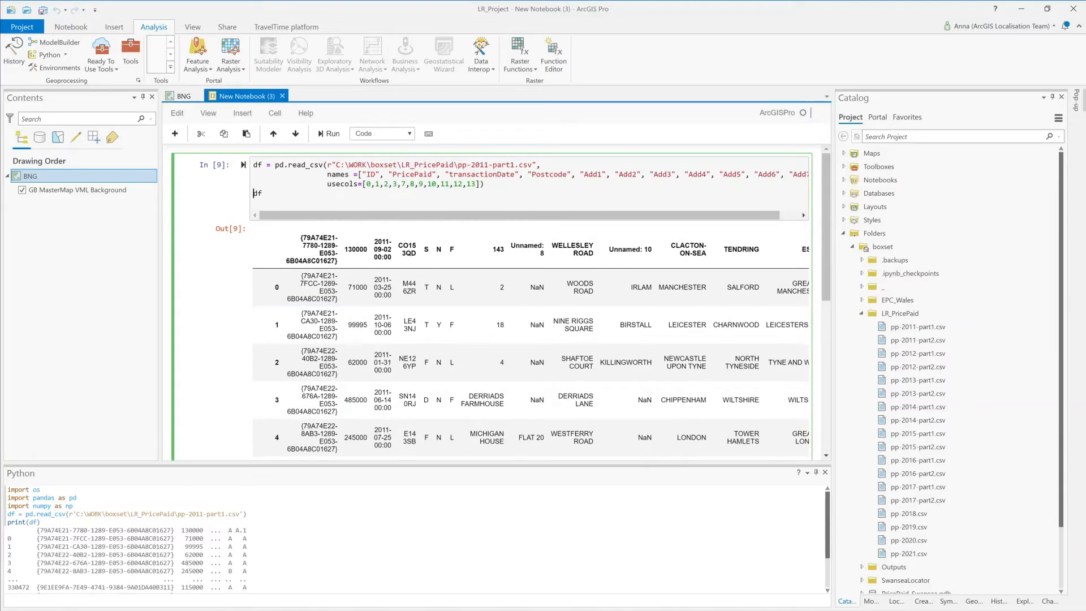
{"action": "left_click", "coordinate": [320, 136]}
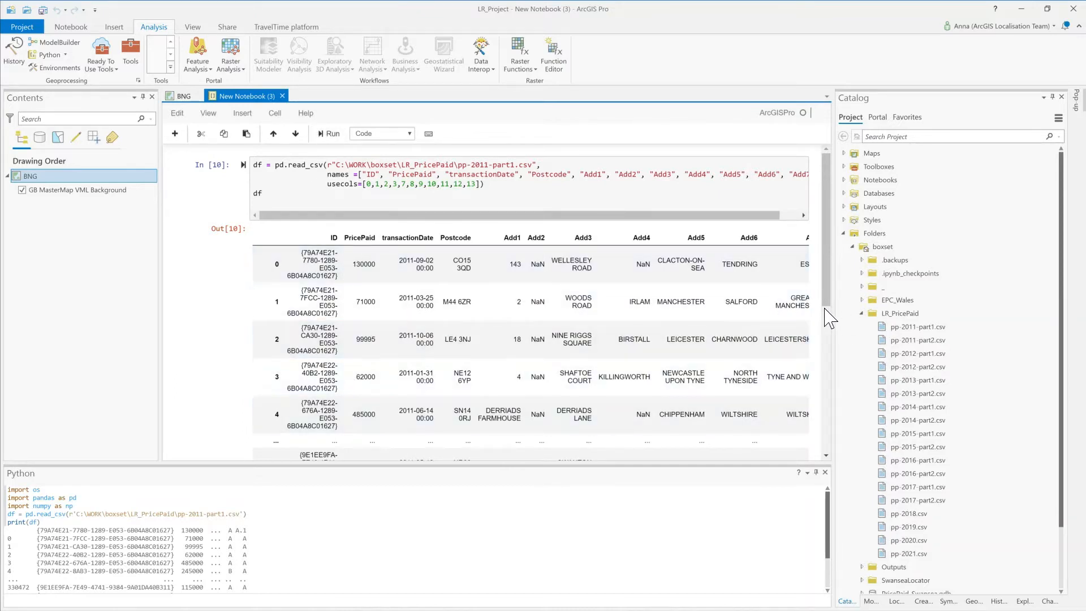
{"action": "left_click_drag", "start_coordinate": [826, 309], "coordinate": [832, 437]}
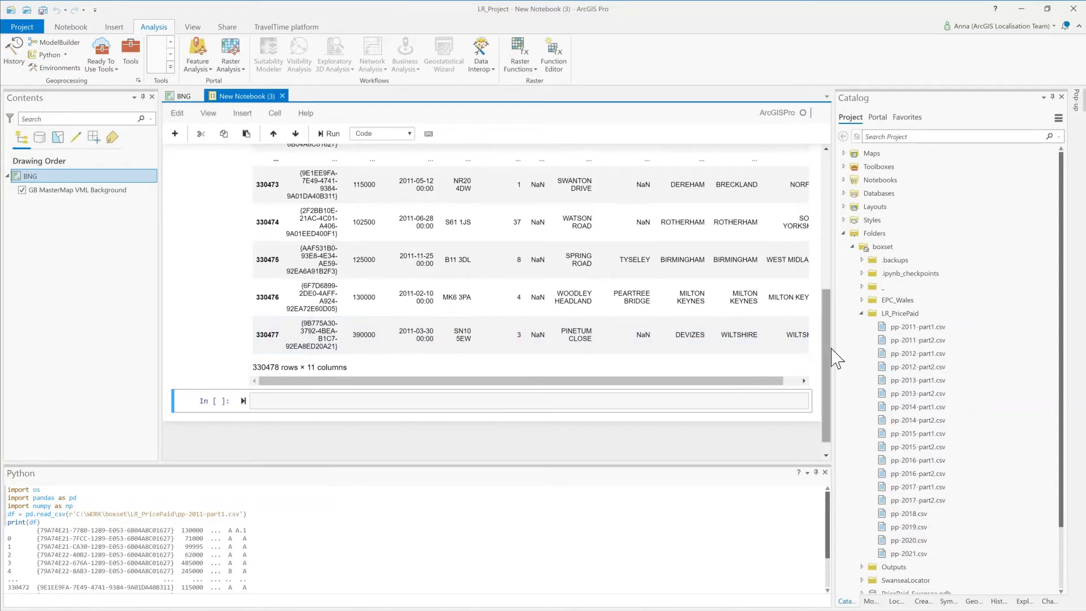
{"action": "left_click_drag", "start_coordinate": [824, 351], "coordinate": [813, 172]}
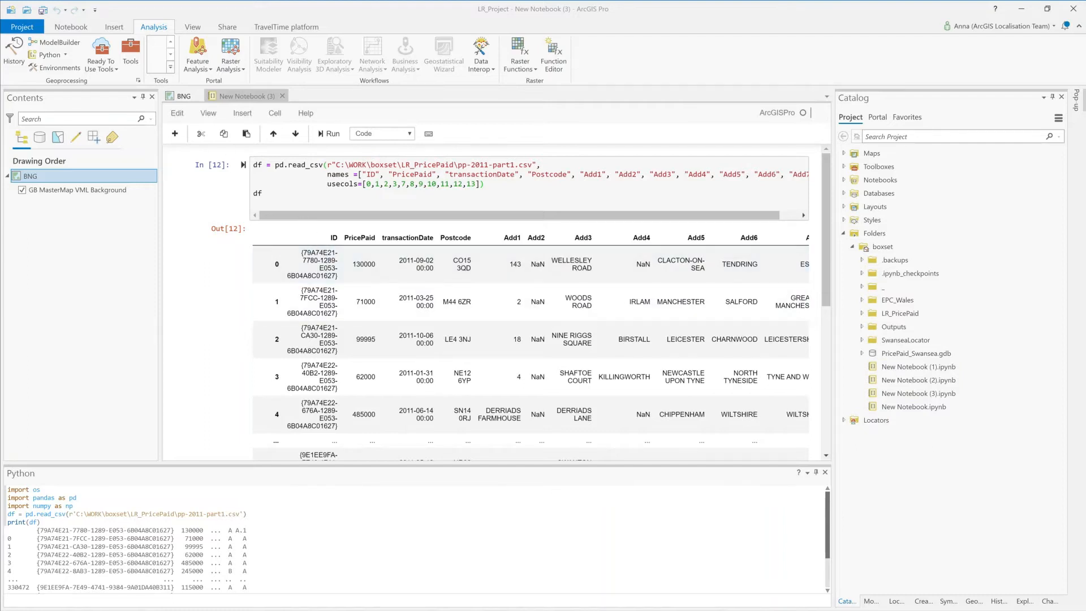
- Add df_sa = df[df['Postcode'].str.startswith('SA')] to the cell, output df_sa instead of df, and run it
{"action": "left_click", "coordinate": [248, 194]}
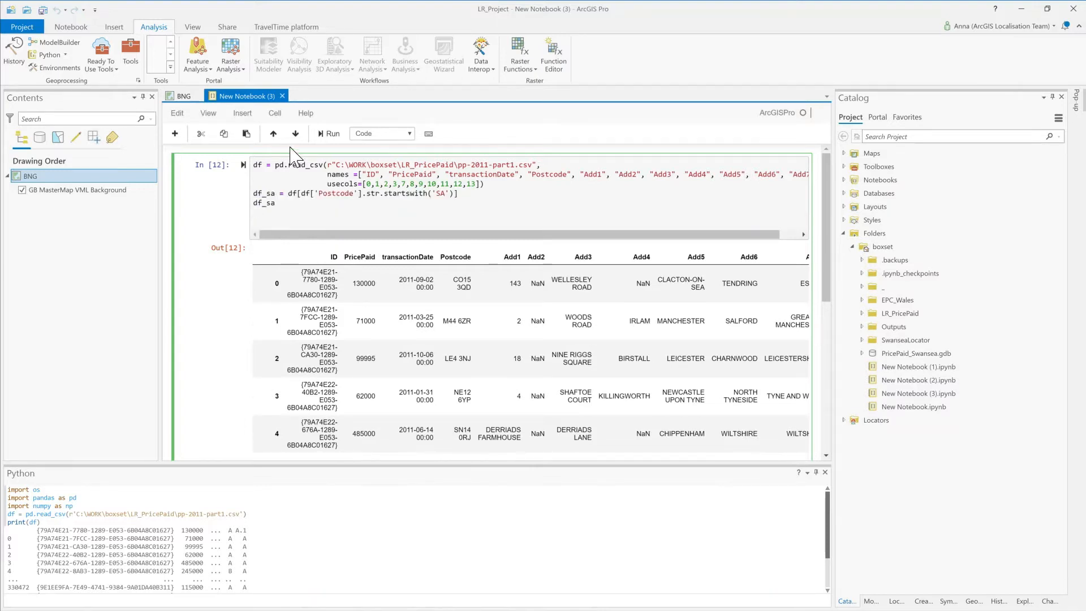
{"action": "left_click", "coordinate": [325, 135]}
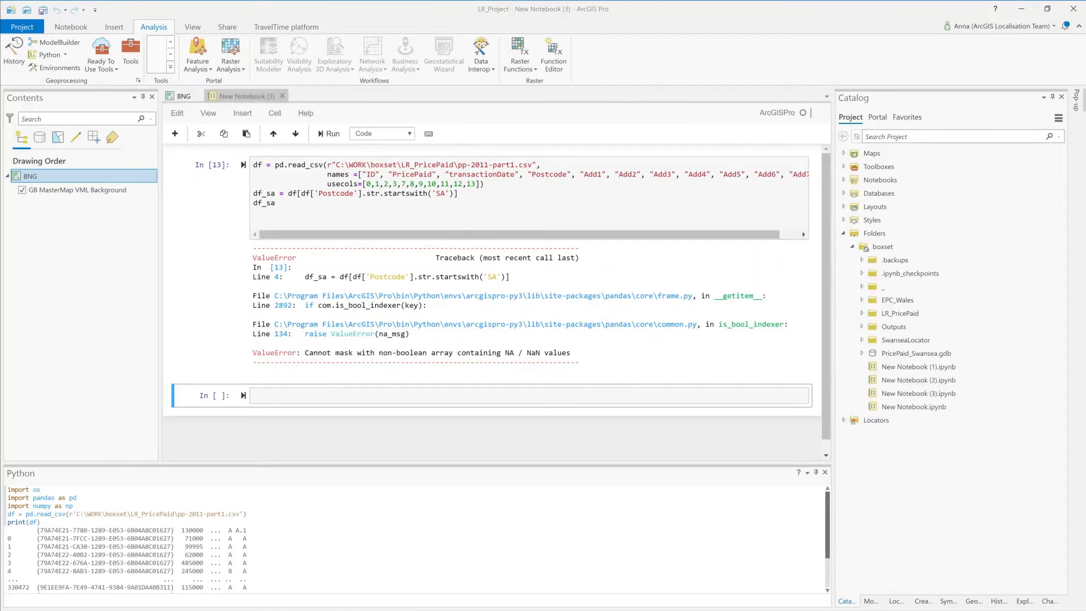
- Insert df = df.dropna(subset=['Postcode']) above the SA postcode filter and rerun the cell
{"action": "left_click", "coordinate": [253, 194]}
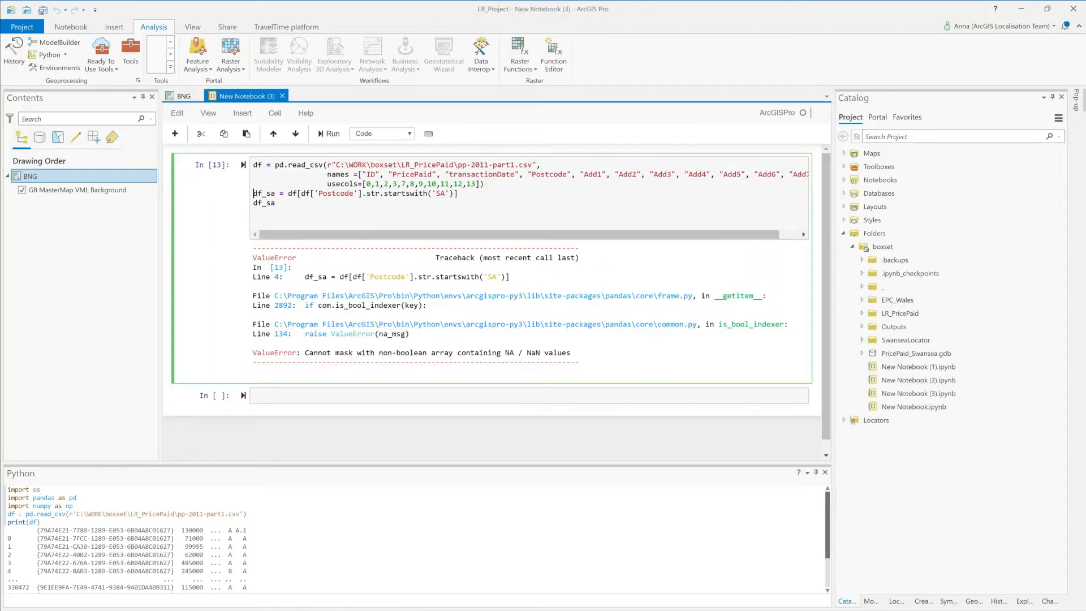
{"action": "key", "text": "Return"}
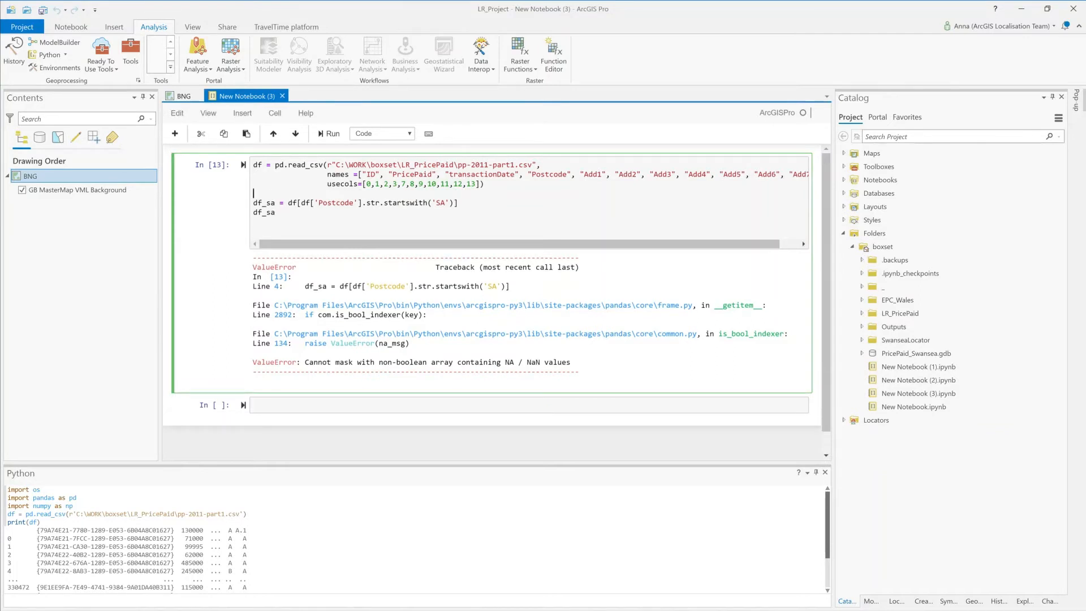
{"action": "type", "text": "df = df.dropna(subset=['Postcode'])"}
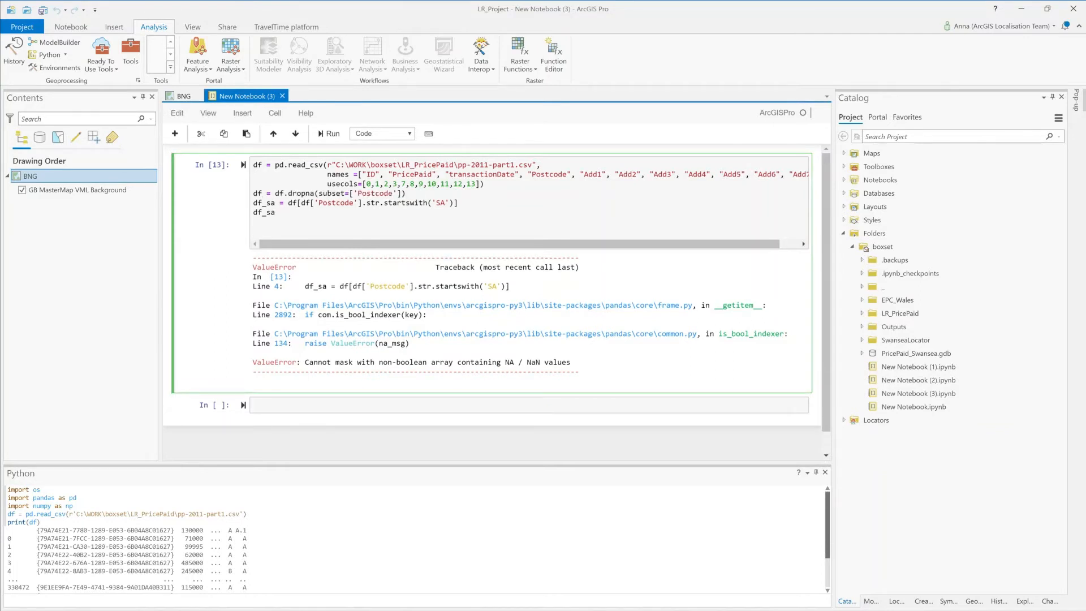
{"action": "left_click", "coordinate": [327, 135]}
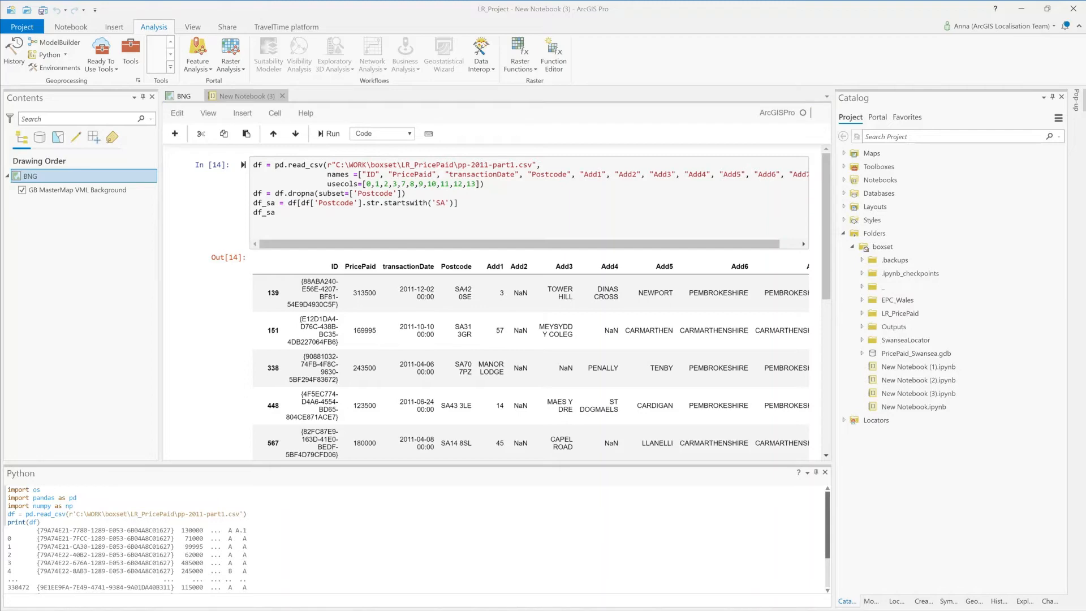
- Run a new cell that appends every CSV in LR_PricePaid, keeps postcodes starting with SA and exports them to C:\WORK\boxset\Outputs\SA_PricePaid.csv
{"action": "scroll", "coordinate": [356, 453], "scroll_direction": "down", "scroll_amount": 6}
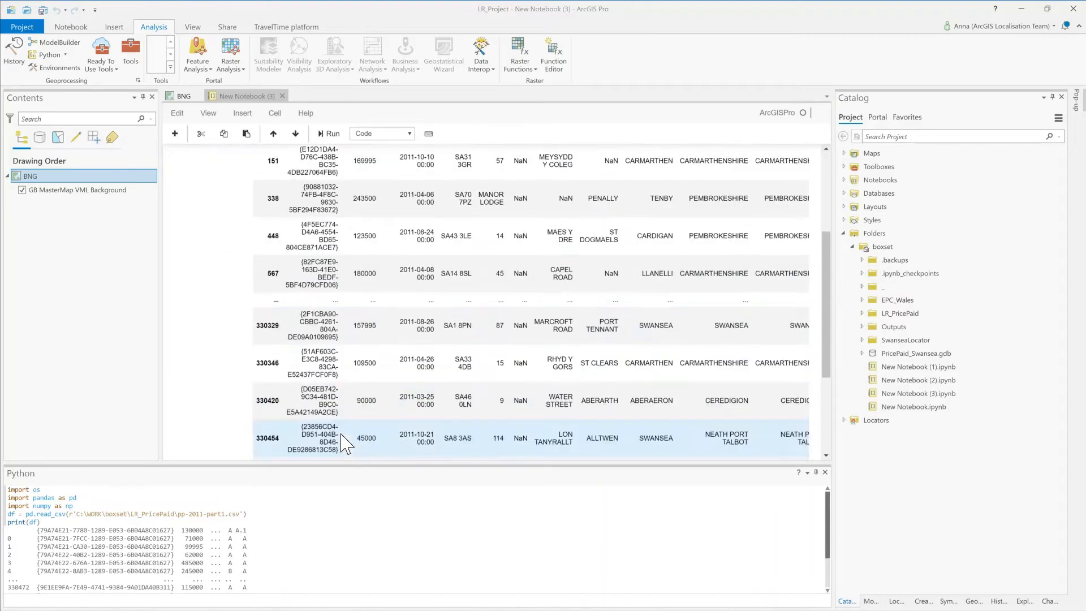
{"action": "left_click", "coordinate": [306, 383]}
{"action": "key", "text": "ctrl+v"}
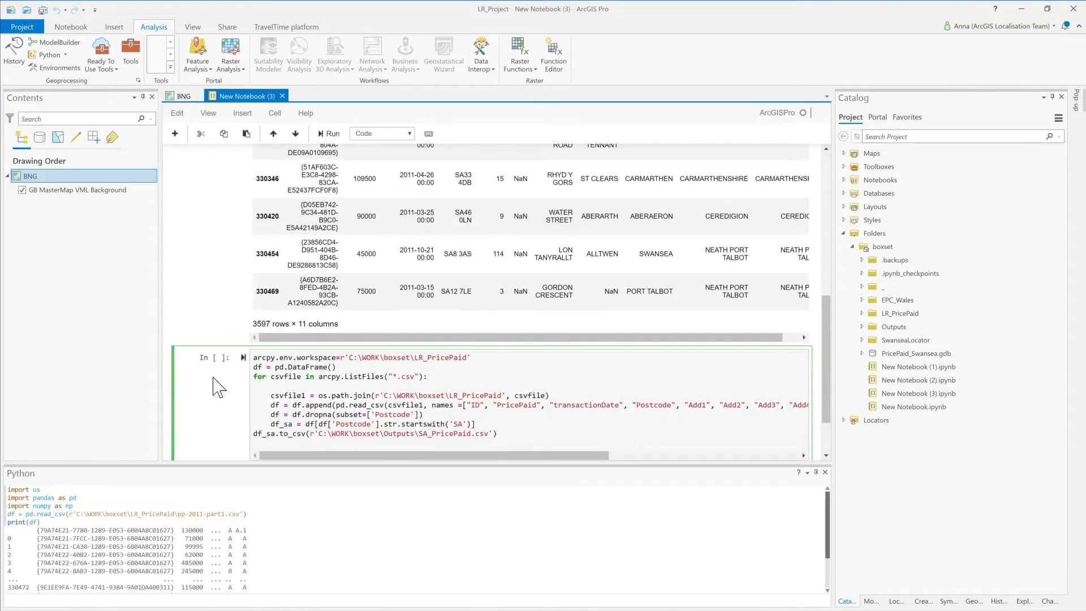
{"action": "key", "text": "shift+Return"}
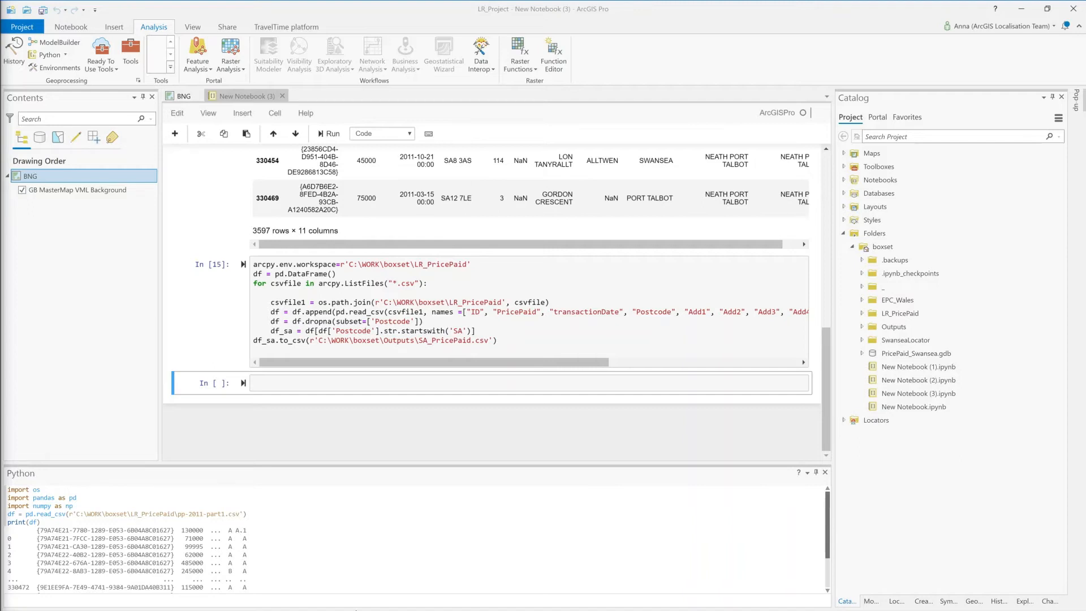
- Run a new cell that reads SA_PricePaid.csv into df_sa, derives year, month and day from transactionDate, and shows head(5); check the added columns
{"action": "left_click", "coordinate": [266, 383]}
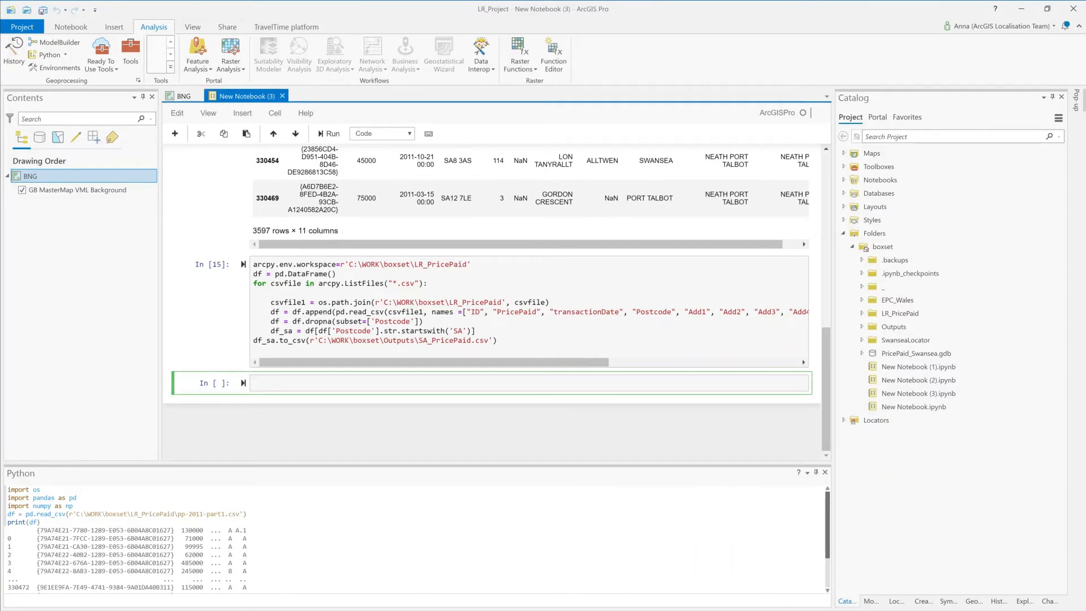
{"action": "type", "text": "df_sa = pd.read_csv(r'C:\\WORK\\boxset\\Outputs\\SA_PricePaid.csv')  df_sa['year'] = pd.DatetimeIndex(df_sa['transactionDate']).year df_sa['month'] = pd.DatetimeIndex(df_sa['transactionDate']).month df_sa['day'] = pd.DatetimeIndex(df_sa['transactionDate']).day df_sa"}
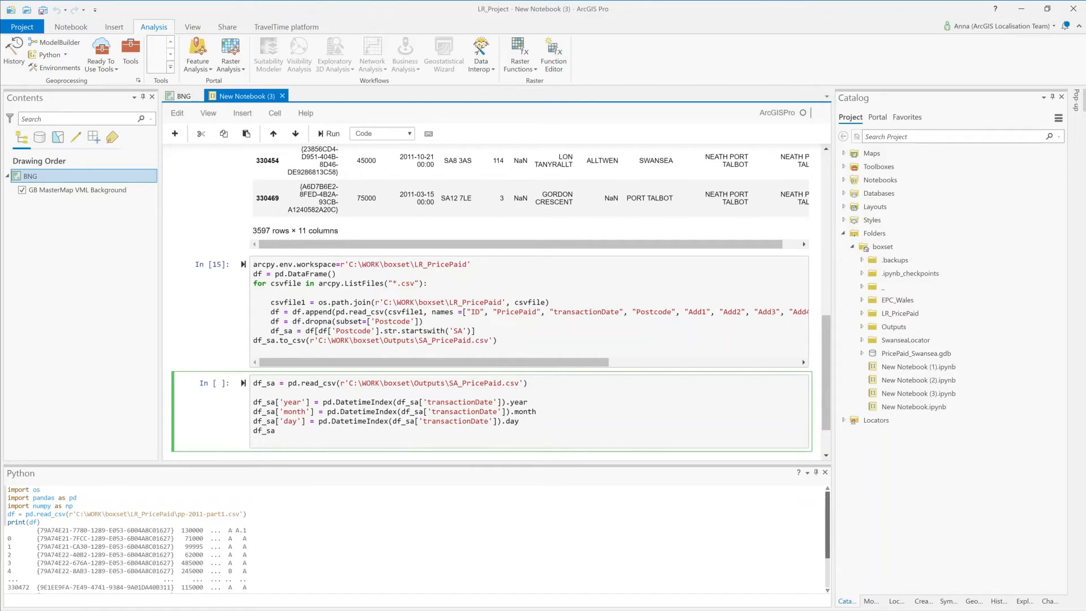
{"action": "type", "text": ".head(5)"}
{"action": "key", "text": "shift+Return"}
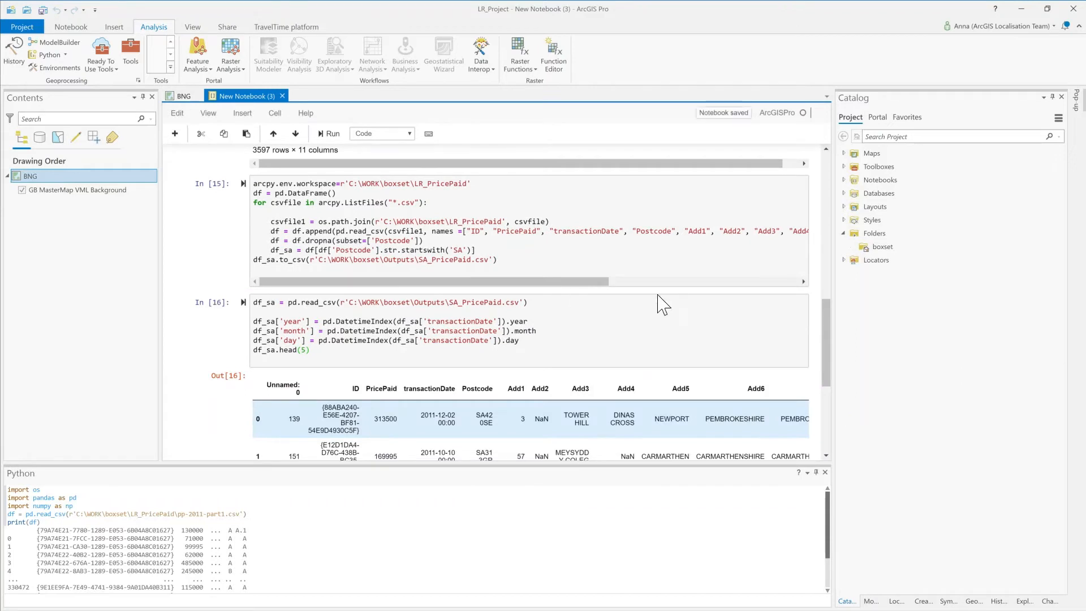
{"action": "left_click", "coordinate": [827, 445]}
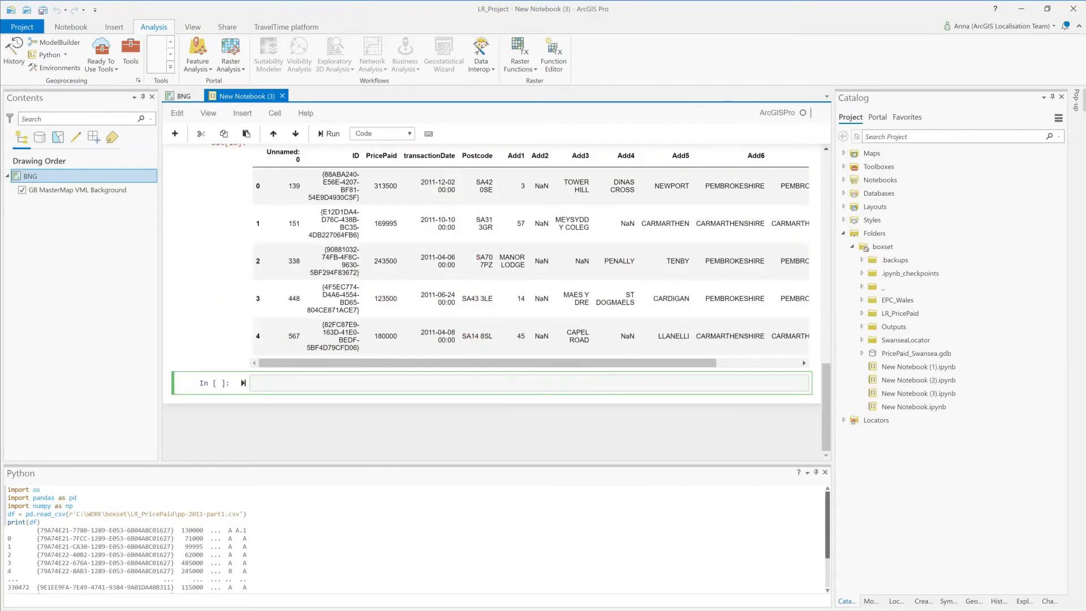
{"action": "left_click_drag", "start_coordinate": [667, 363], "coordinate": [749, 369]}
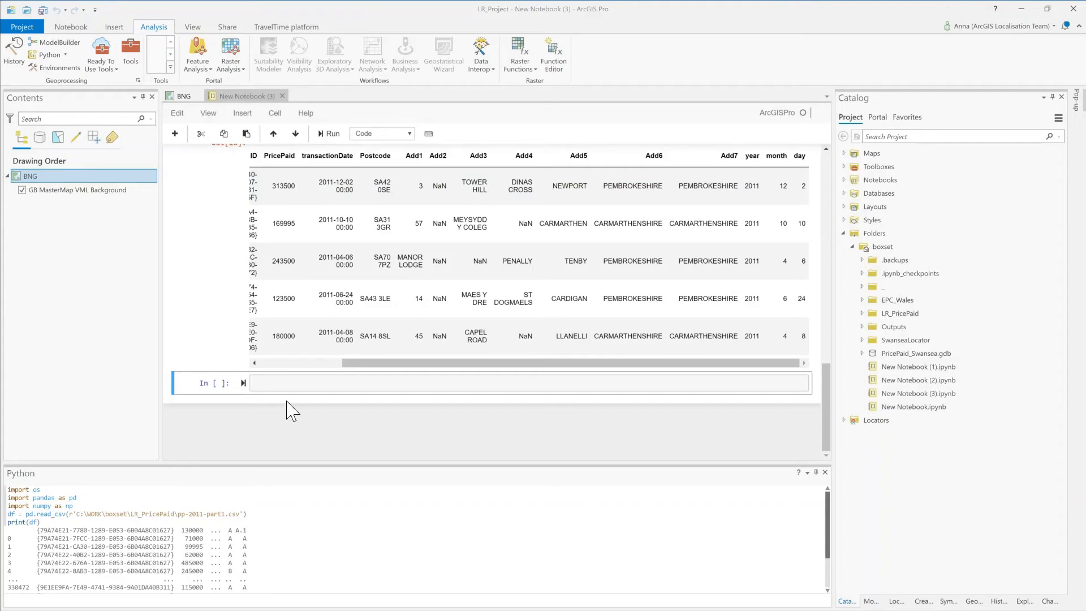
- Run a new cell that counts df_sa rows by year and month with size(), resets the index as transactions_count and prints it
{"action": "left_click", "coordinate": [396, 383]}
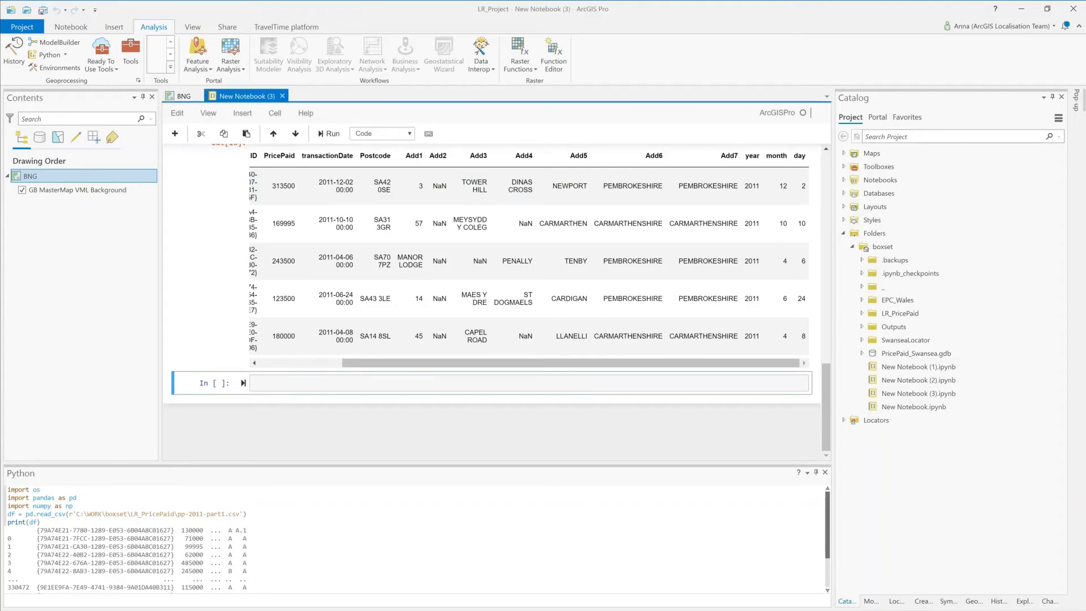
{"action": "type", "text": "transactions_count= (df_sa.groupby(['year', 'month']).size()) transactions_count= transactions_count.reset_index() print (transactions_count)"}
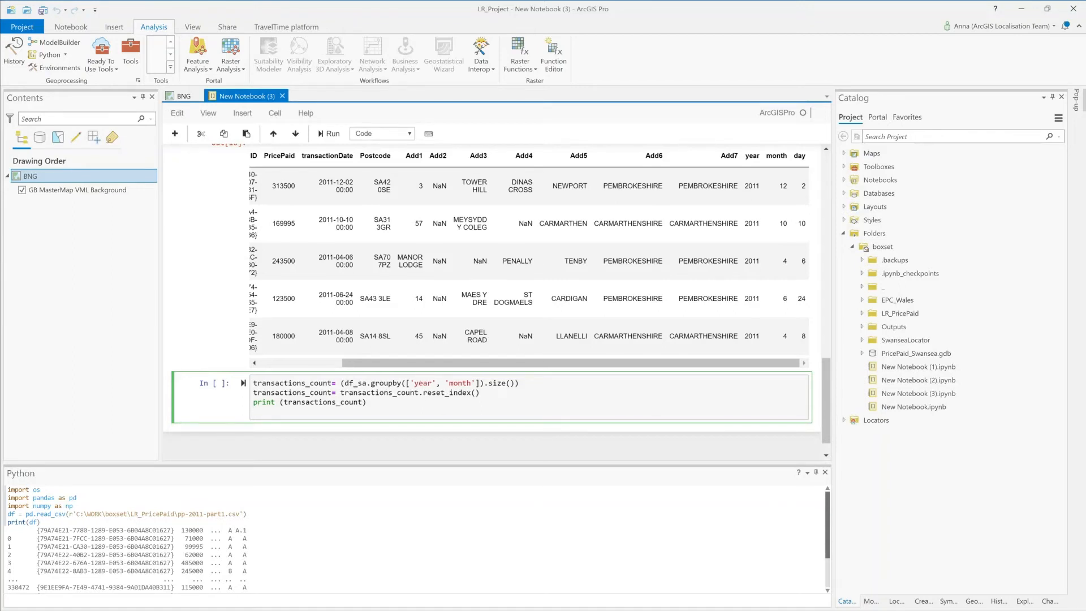
{"action": "key", "text": "Return"}
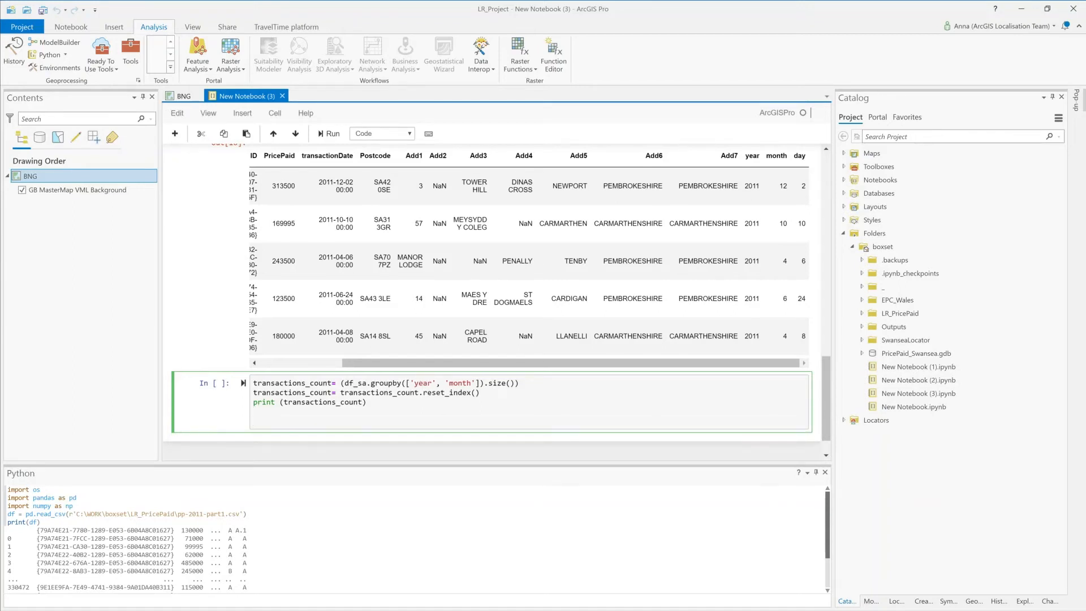
{"action": "key", "text": "shift+Return"}
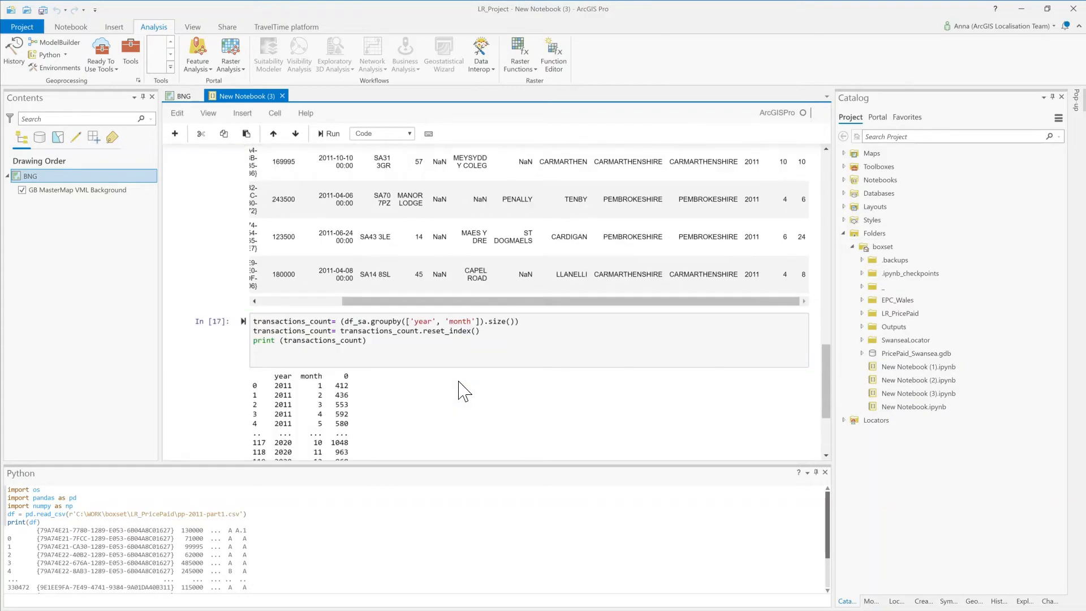
{"action": "scroll", "coordinate": [464, 391], "scroll_direction": "down", "scroll_amount": 2}
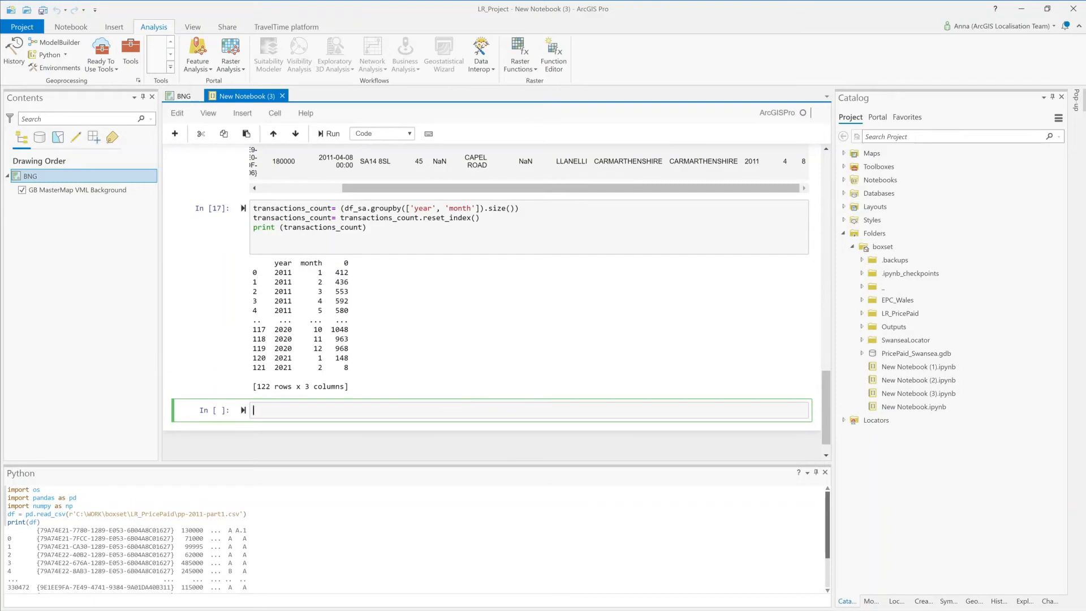
- Run a new cell that computes price_mean as the mean PricePaid of df_sa by year and month, resets the index and prints it
{"action": "key", "text": "alt+Tab"}
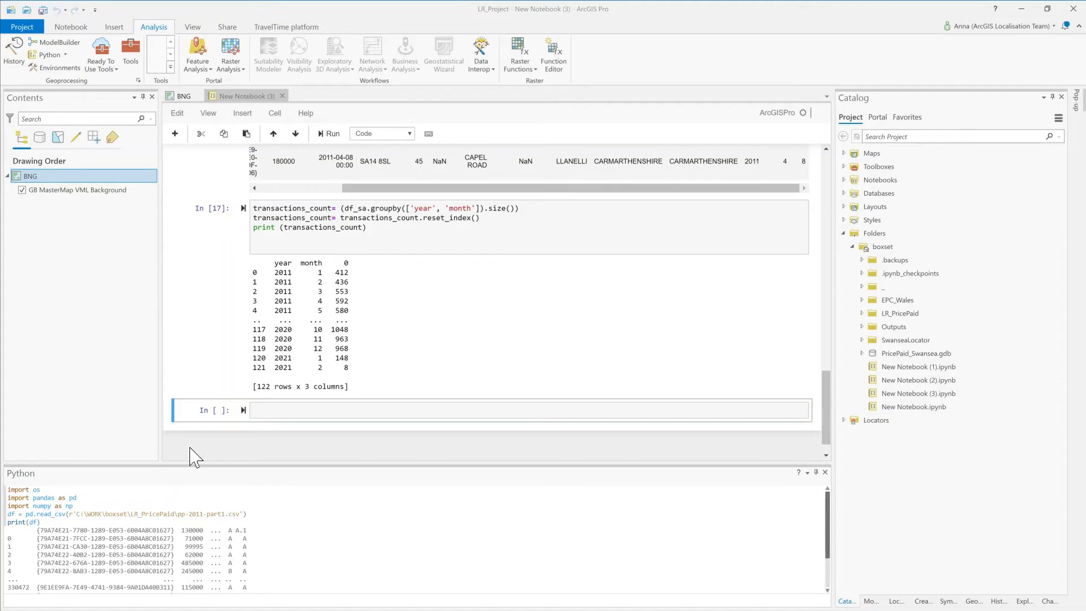
{"action": "left_click", "coordinate": [307, 420]}
{"action": "type", "text": "price_mean= df_sa.groupby(['year', 'month'])['PricePaid'].mean() price_mean= price_mean.reset_index() print(price_mean)"}
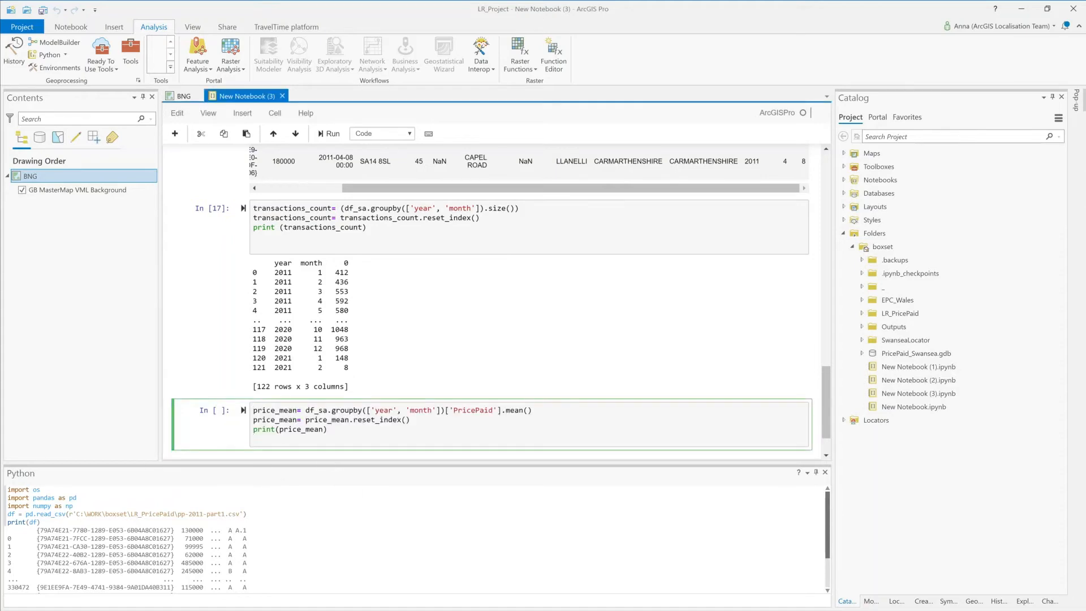
{"action": "key", "text": "shift+Return"}
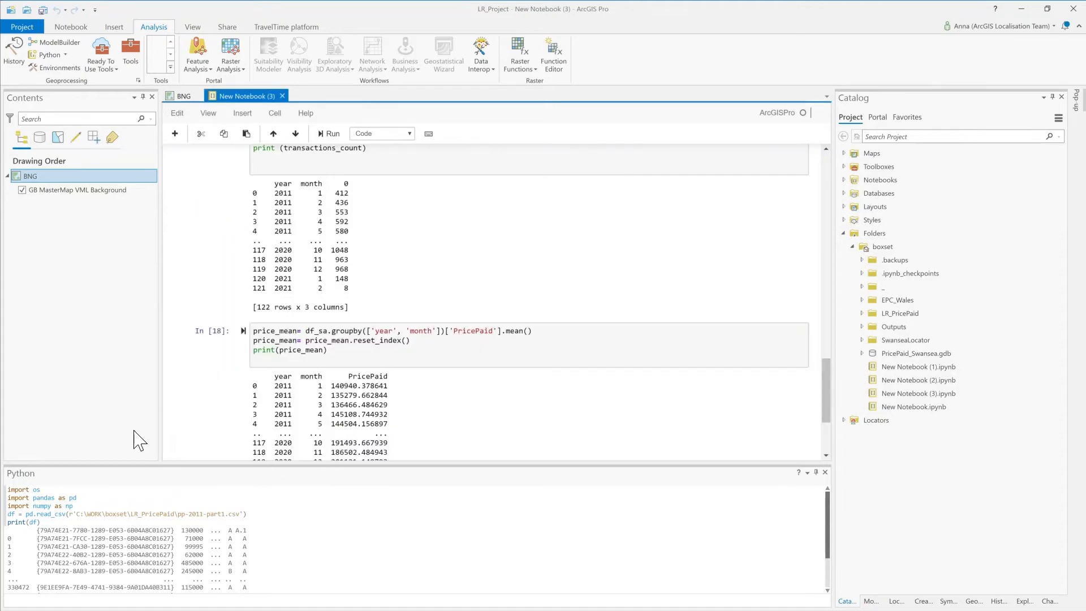
{"action": "scroll", "coordinate": [178, 403], "scroll_direction": "down", "scroll_amount": 1}
{"action": "scroll", "coordinate": [178, 403], "scroll_direction": "down", "scroll_amount": 1}
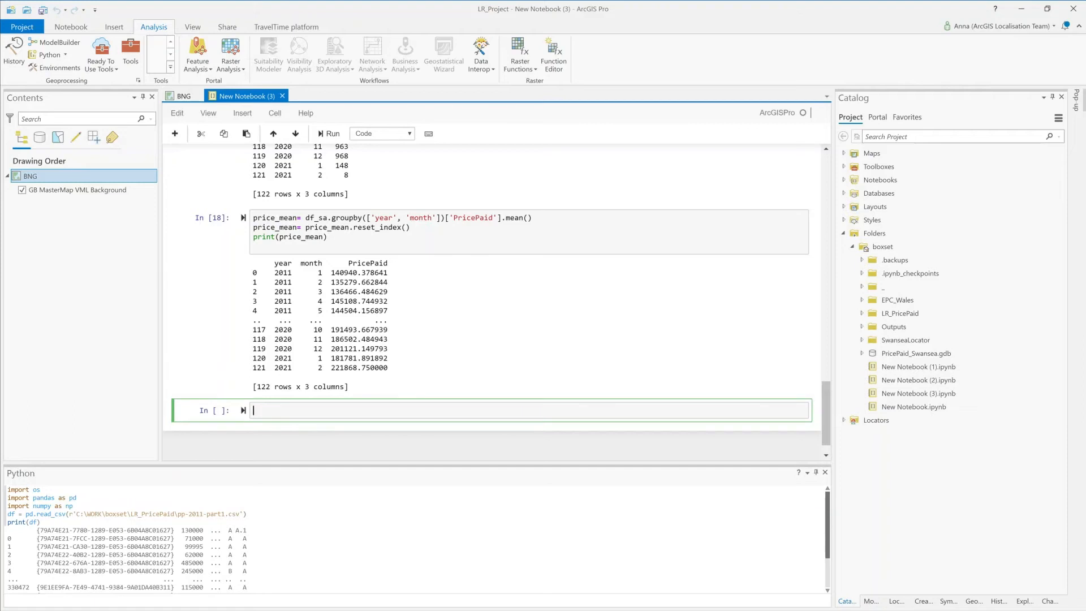
- Run a new cell that imports matplotlib.pyplot as plt and plots price_mean as a bar chart with x="year" and y='PricePaid', ending with plt.show()
{"action": "key", "text": "alt+Tab"}
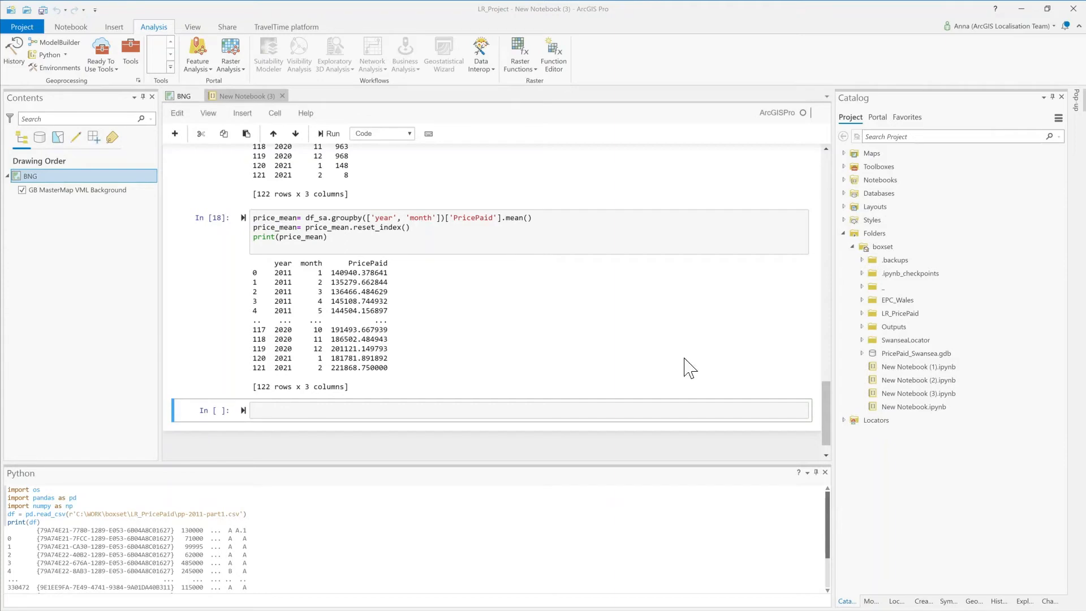
{"action": "left_click", "coordinate": [483, 412]}
{"action": "type", "text": "import matplotlib.pyplot as plt"}
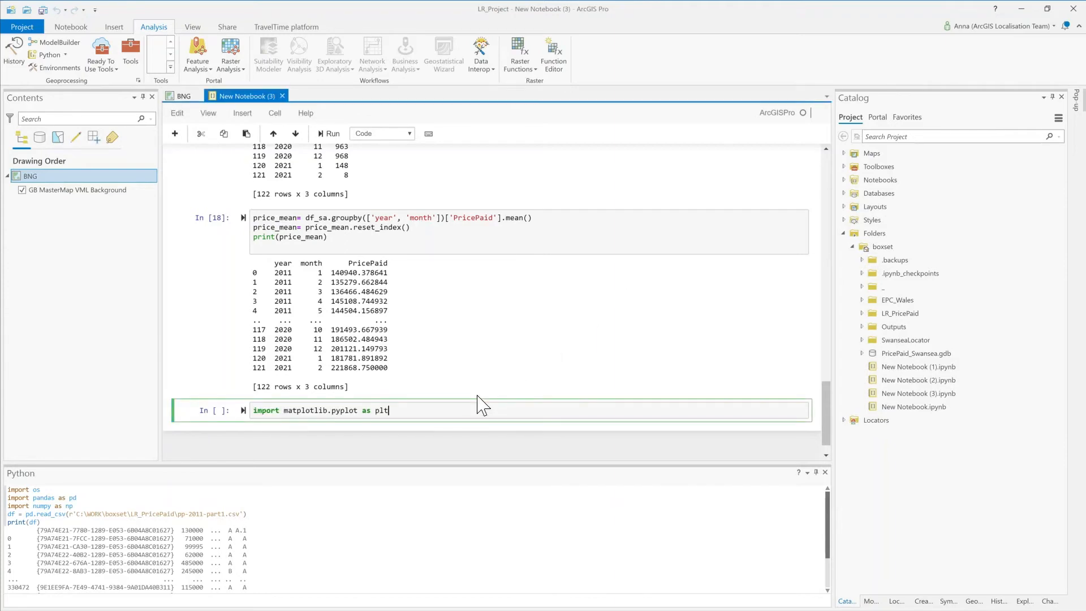
{"action": "key", "text": "Return"}
{"action": "type", "text": "price_mean.plot(x=\"year\", y='PricePaid',kind='bar')"}
{"action": "key", "text": "Return"}
{"action": "type", "text": "plt.show()"}
{"action": "key", "text": "shift+Return"}
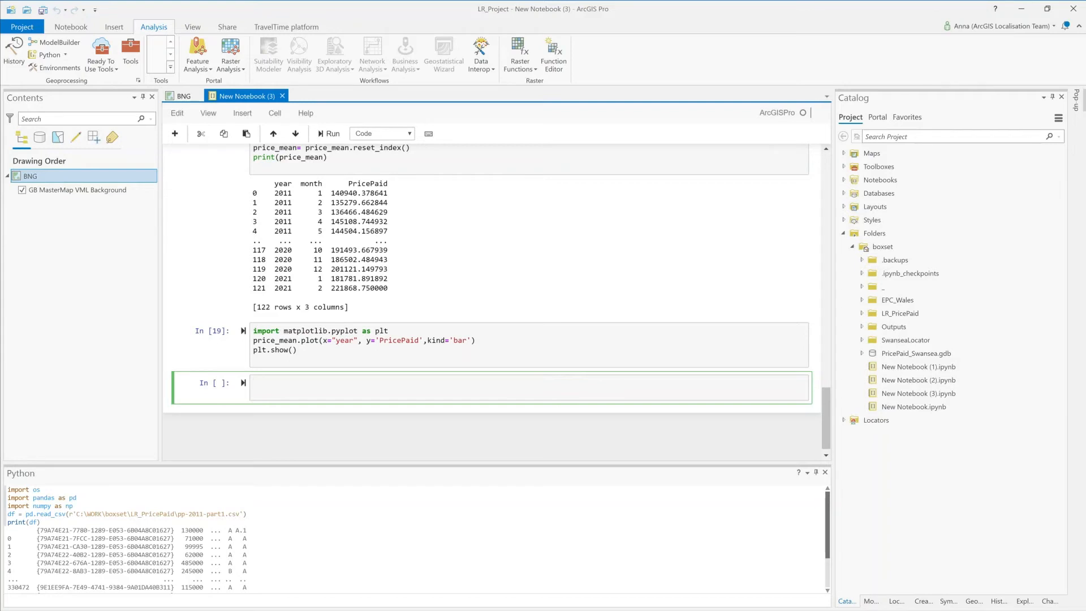
- Run a new cell that joins Add1, Add2 and Add3 with spaces into df_sa['Address1'], filling blanks with '', and shows head(5)
{"action": "type", "text": "df_sa['Address1'] = df_sa[['Add1', 'Add2', 'Add3']].fillna('').agg(' '.join, axis=1) df_sa.head(5)"}
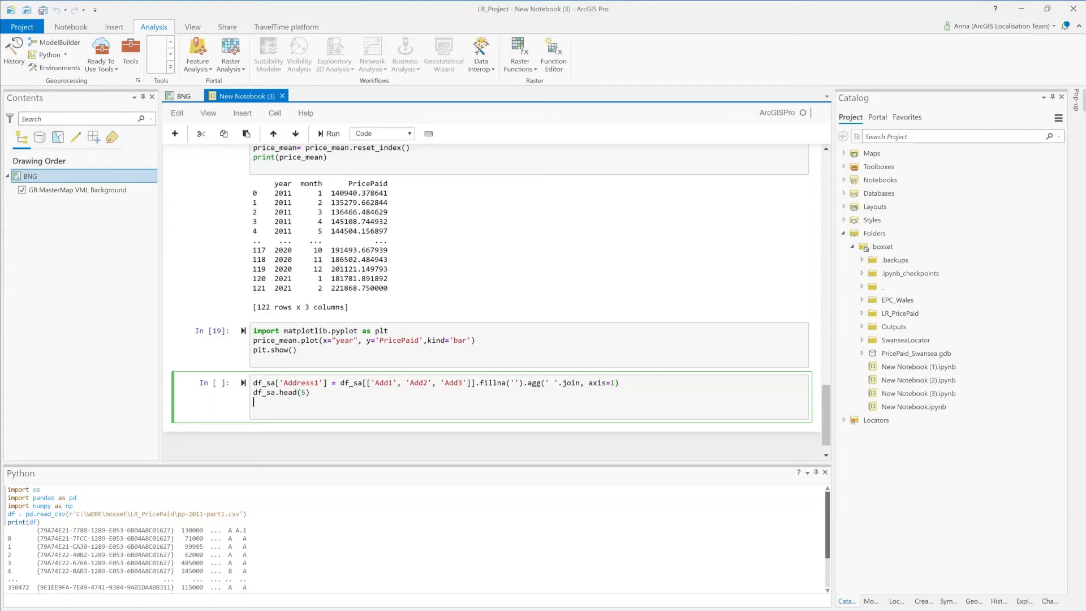
{"action": "key", "text": "shift+Return"}
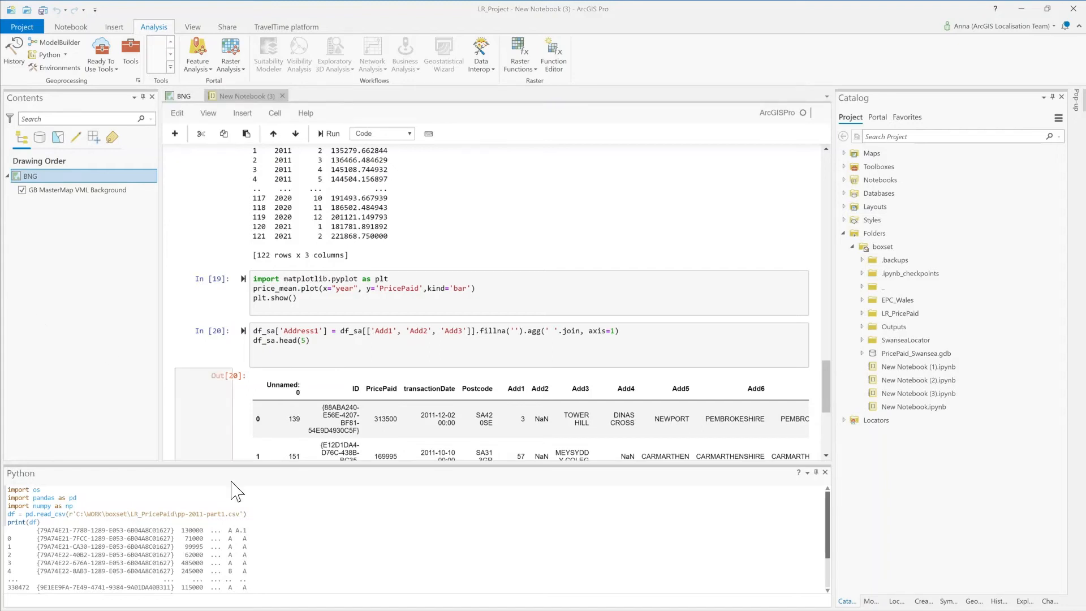
- Add a df_sa['FullAddress'] line joining Address1, Add4, Add4 and Postcode with ', ' and blanks filled, rerun the cell and check the new columns
{"action": "left_click", "coordinate": [619, 331]}
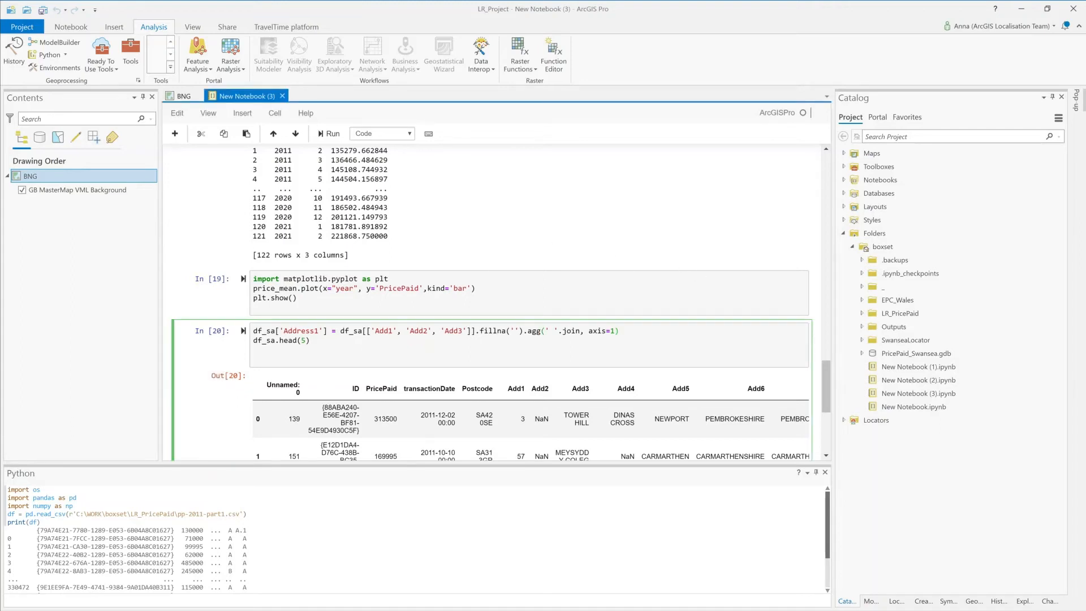
{"action": "key", "text": "Return"}
{"action": "type", "text": "df_sa['FullAddress'] = df_sa[['Address1', 'Add4', 'Add4', 'Postcode']].fillna('').agg(', '.join, axis=1)"}
{"action": "key", "text": "shift+Return"}
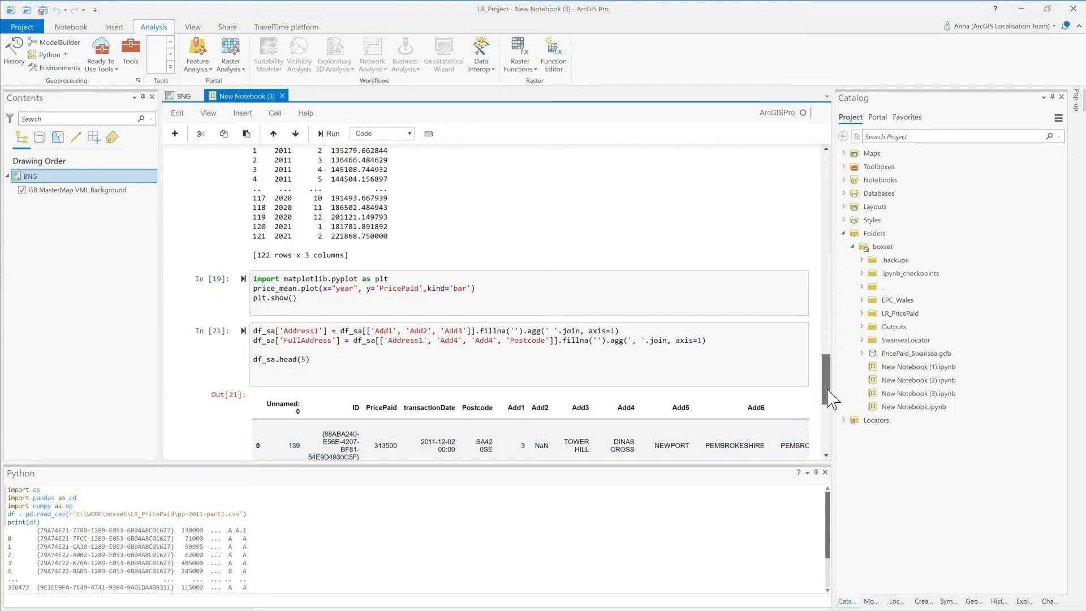
{"action": "left_click_drag", "start_coordinate": [823, 396], "coordinate": [827, 427]}
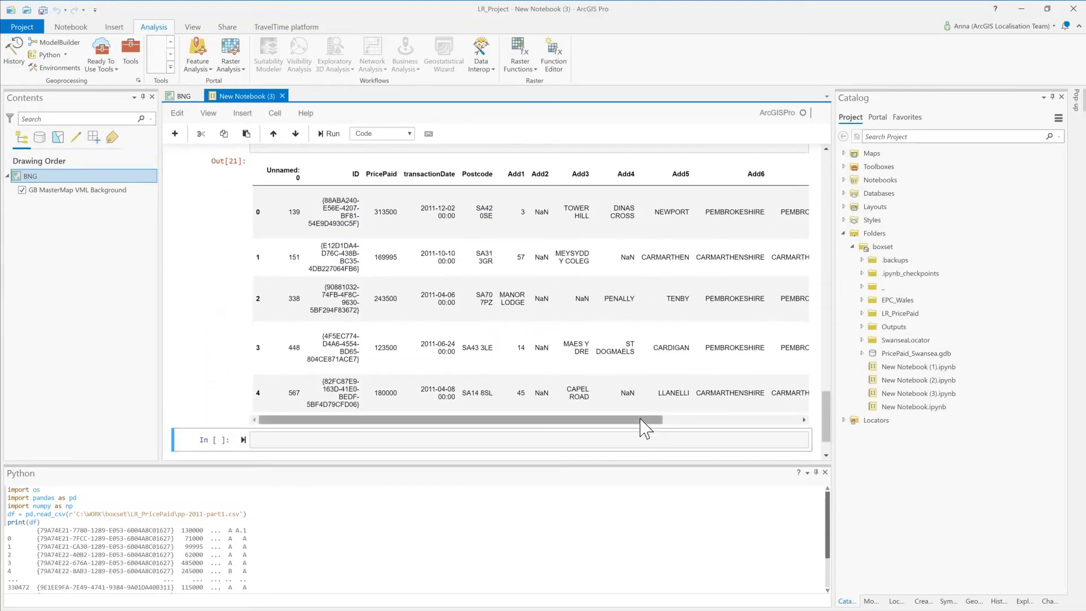
{"action": "left_click_drag", "start_coordinate": [652, 422], "coordinate": [809, 436]}
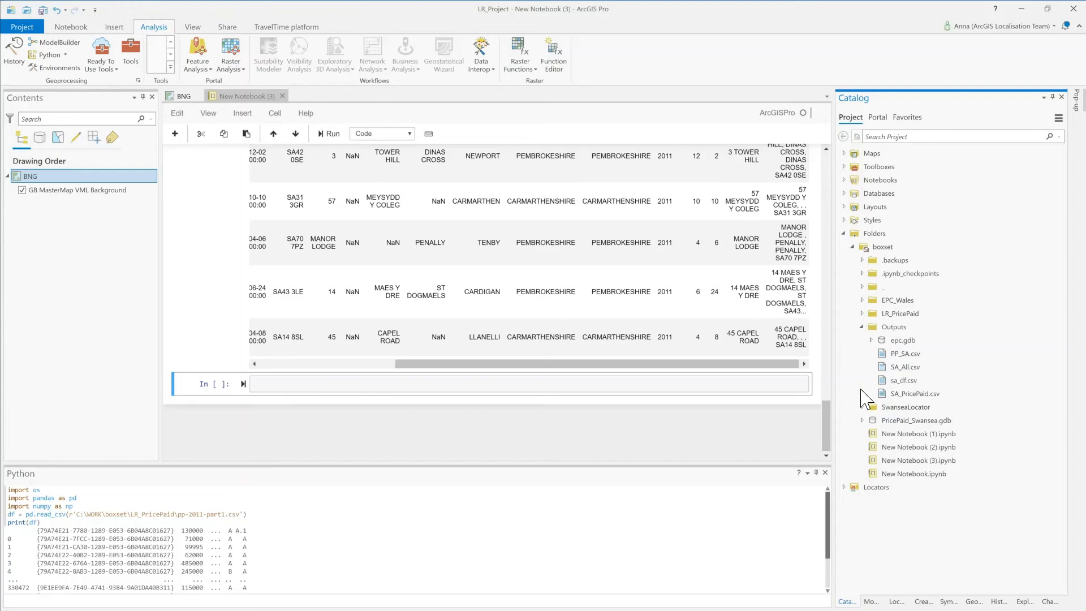
- Add SA_PricePaid.csv from the Outputs folder to the current map and start the guided Geocode Table workflow for it
{"action": "right_click", "coordinate": [900, 394]}
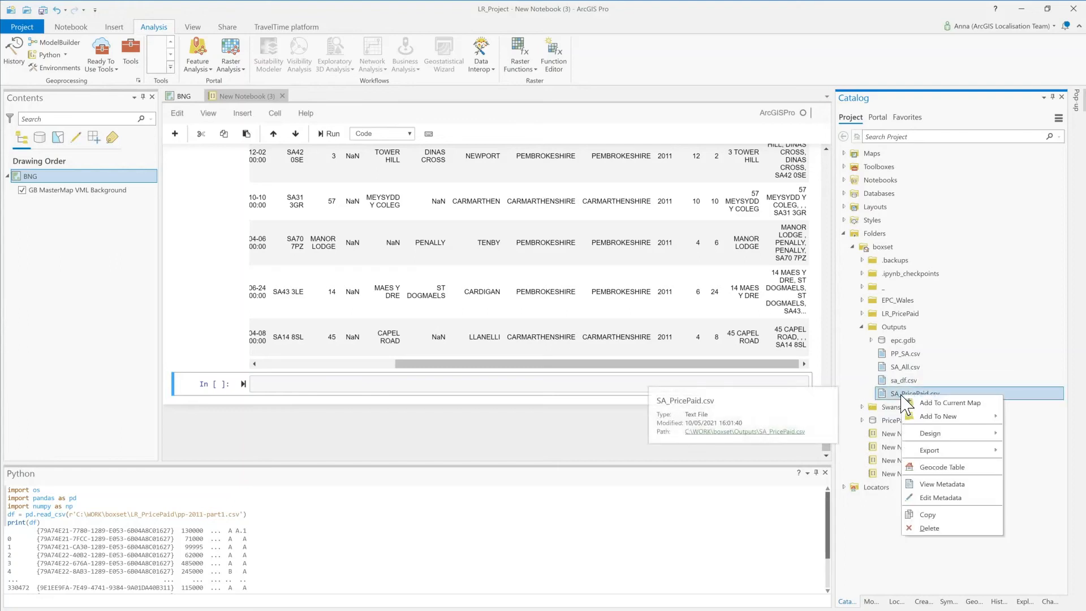
{"action": "left_click", "coordinate": [910, 403]}
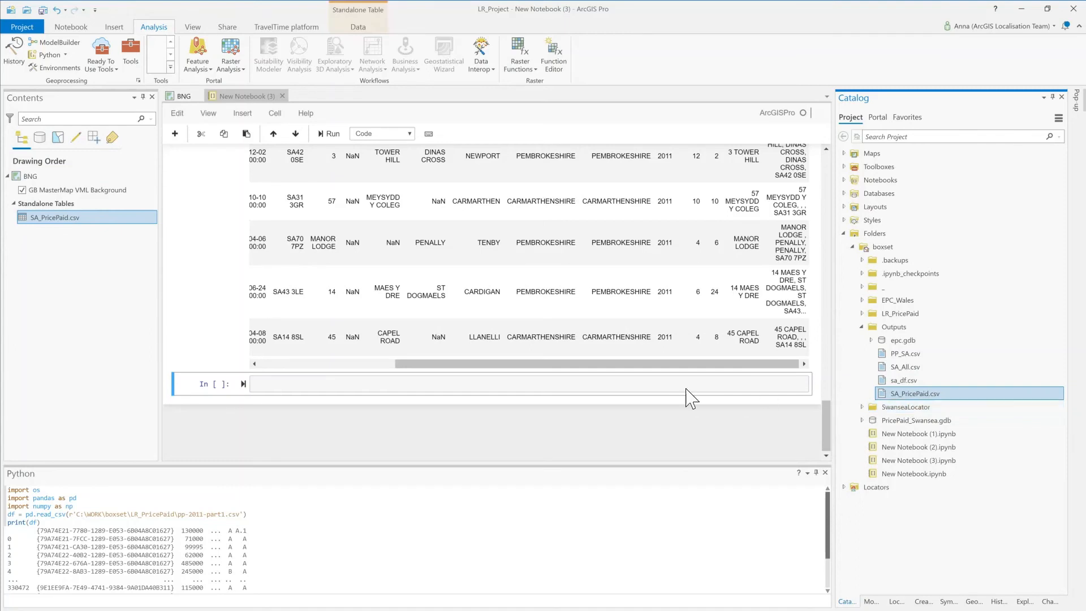
{"action": "right_click", "coordinate": [96, 221]}
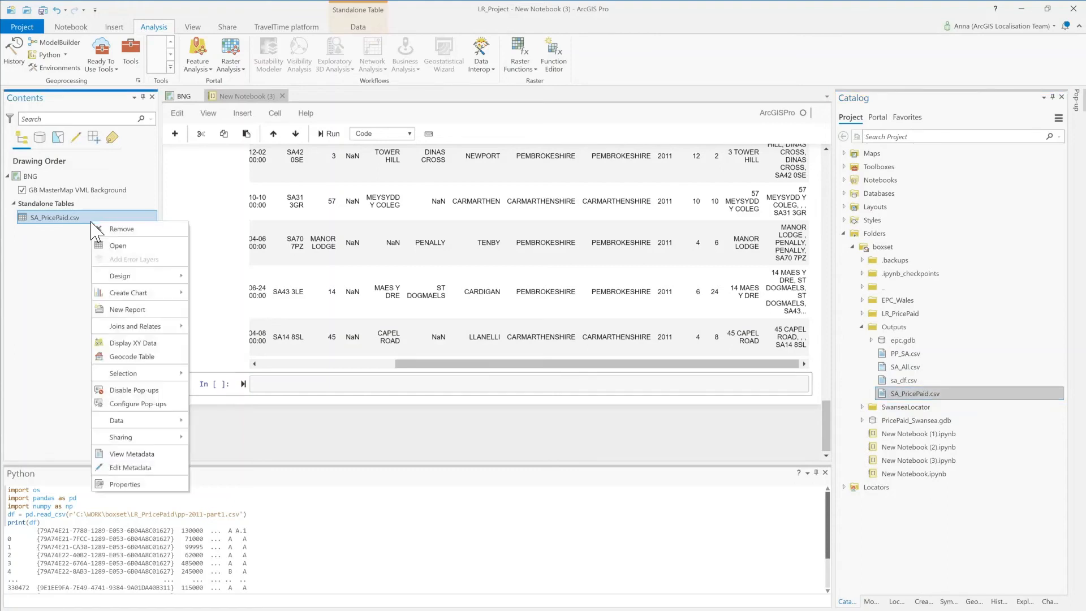
{"action": "left_click", "coordinate": [120, 357]}
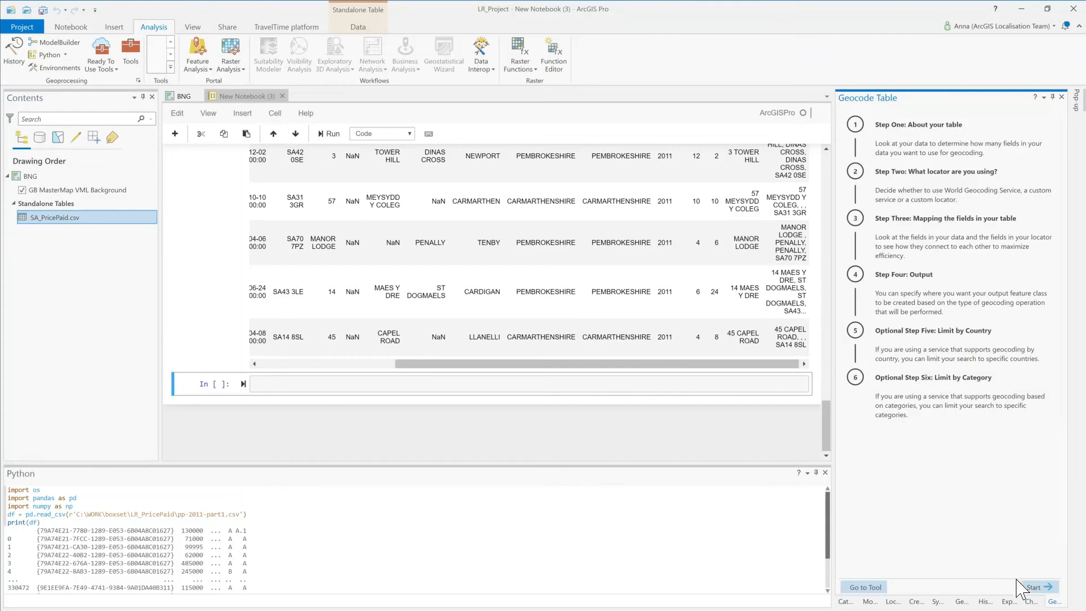
{"action": "left_click", "coordinate": [1035, 588]}
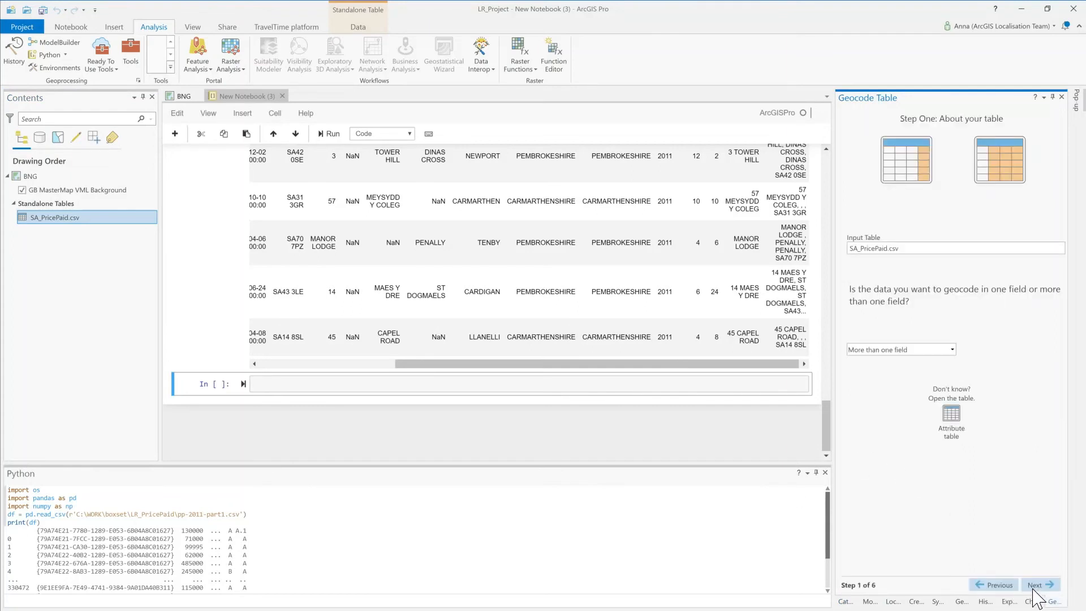
- Specify that the address data is in a single field and choose abcore_address_locator.loc from SwanseaLocator as the input locator
{"action": "left_click", "coordinate": [936, 350]}
{"action": "left_click", "coordinate": [926, 372]}
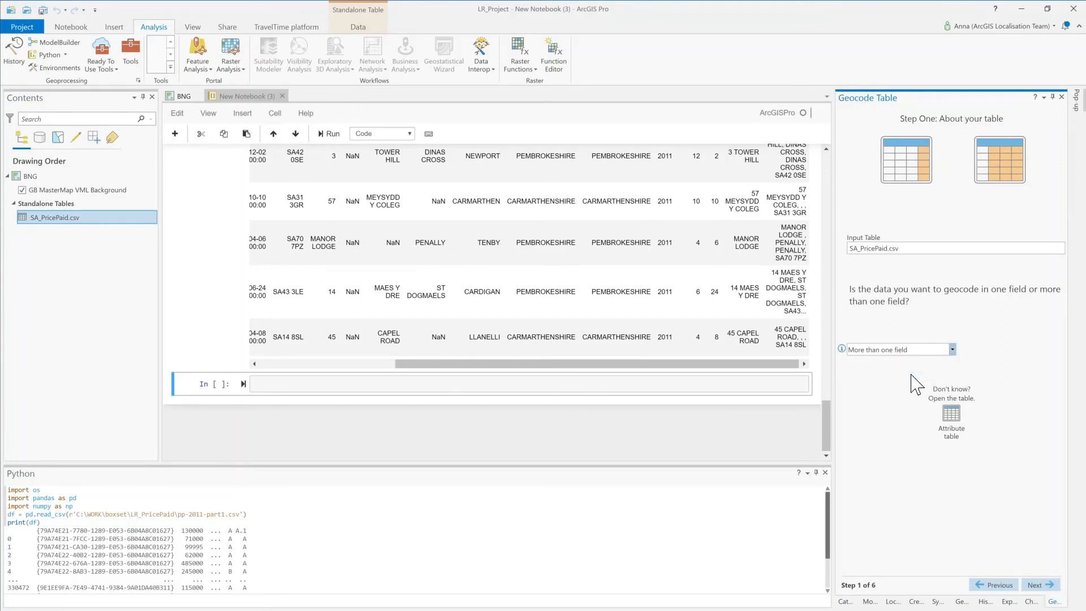
{"action": "left_click", "coordinate": [1038, 586]}
{"action": "left_click", "coordinate": [1059, 248]}
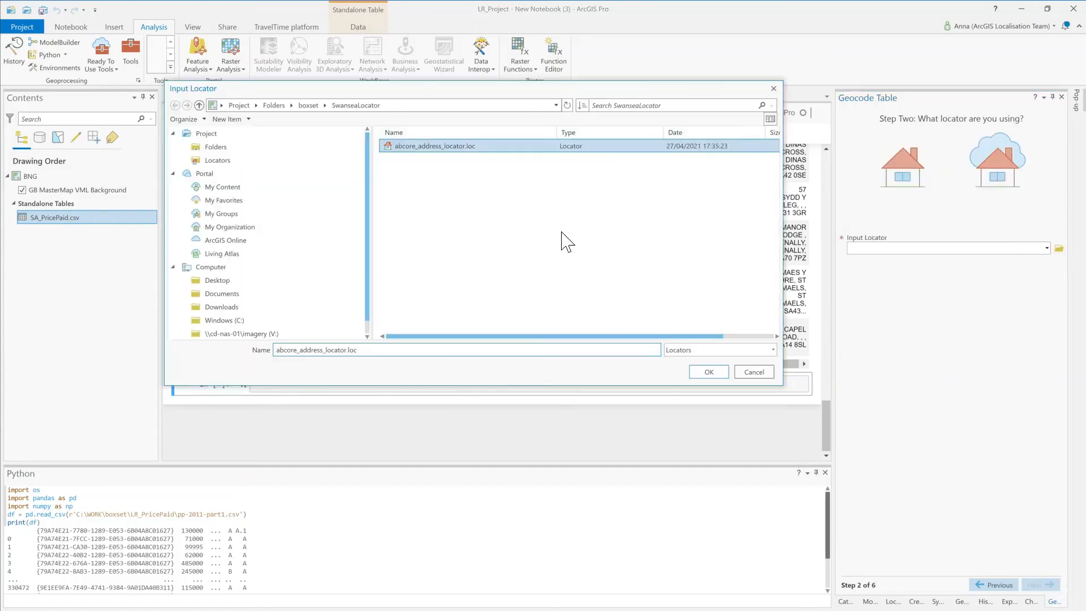
{"action": "left_click", "coordinate": [706, 372]}
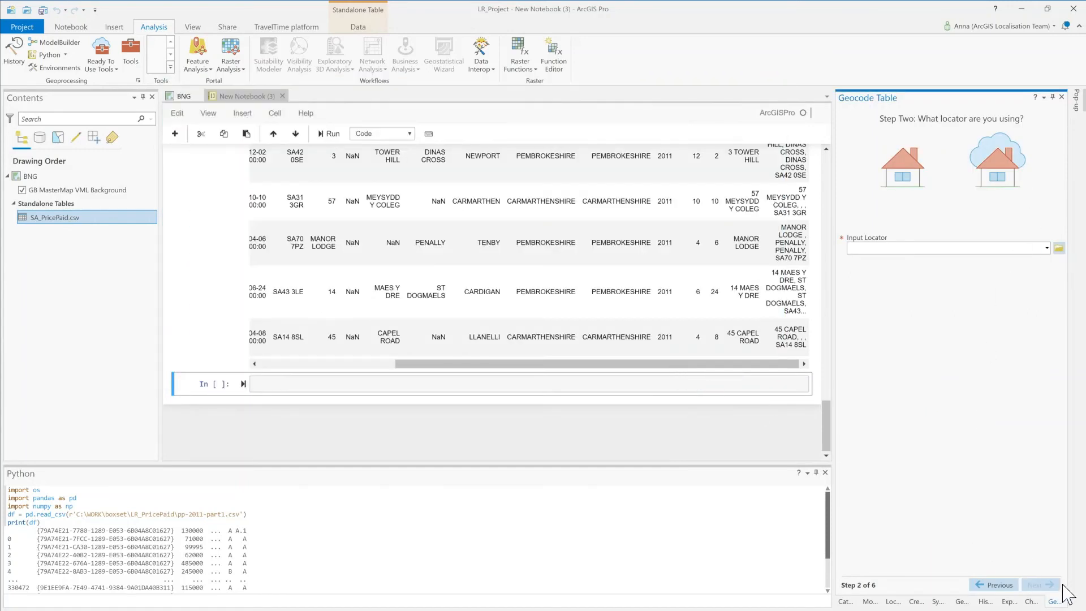
{"action": "left_click", "coordinate": [1049, 586]}
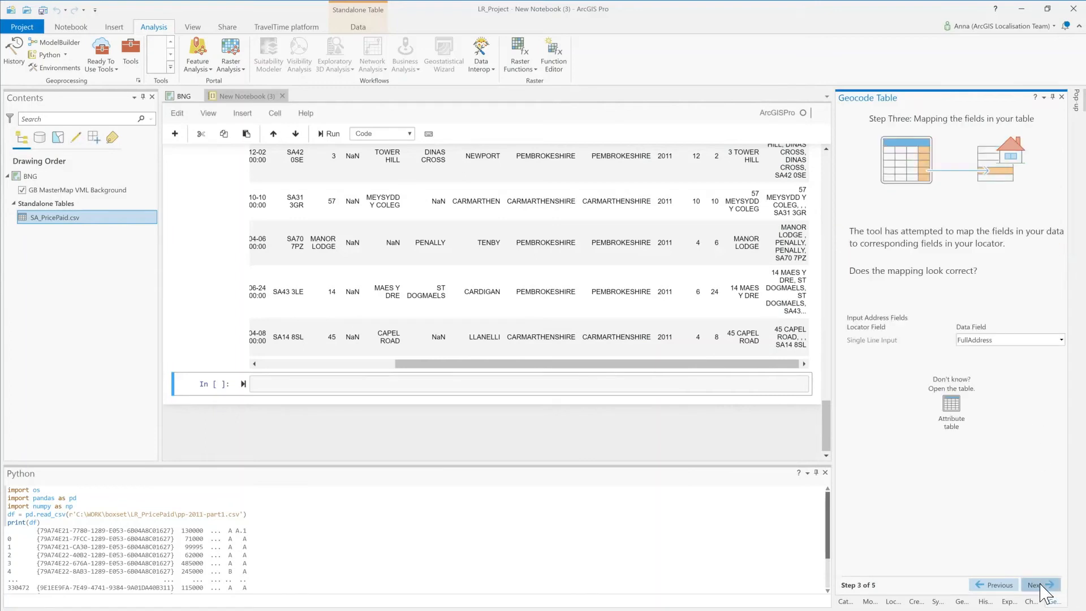
- Accept FullAddress as the single line input, keep the default output and finish the geocoding workflow without limiting categories
{"action": "left_click", "coordinate": [1041, 584]}
{"action": "left_click", "coordinate": [1041, 586]}
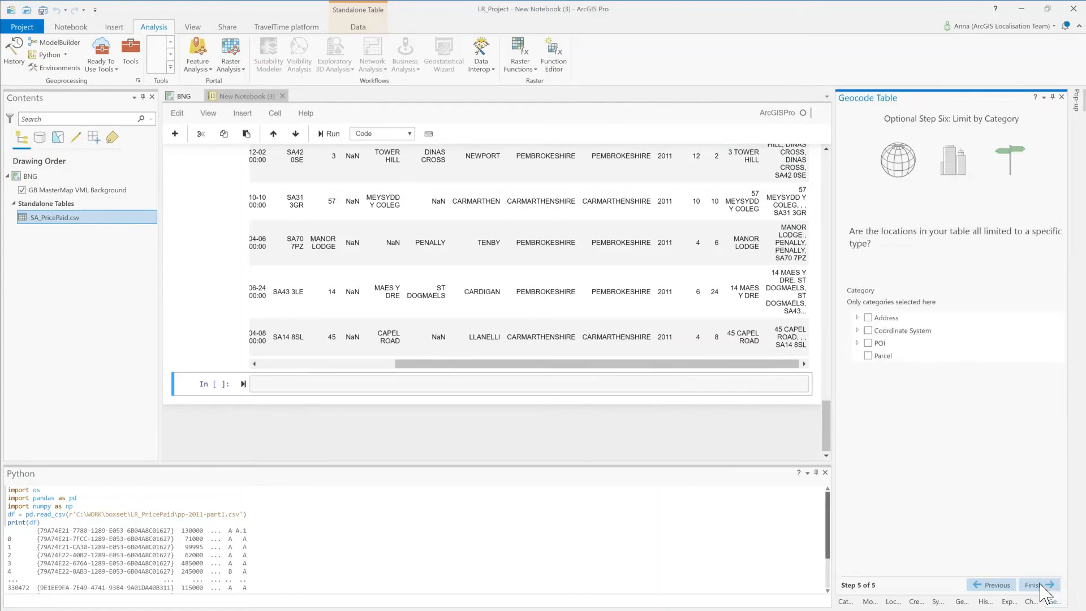
{"action": "left_click", "coordinate": [1041, 586]}
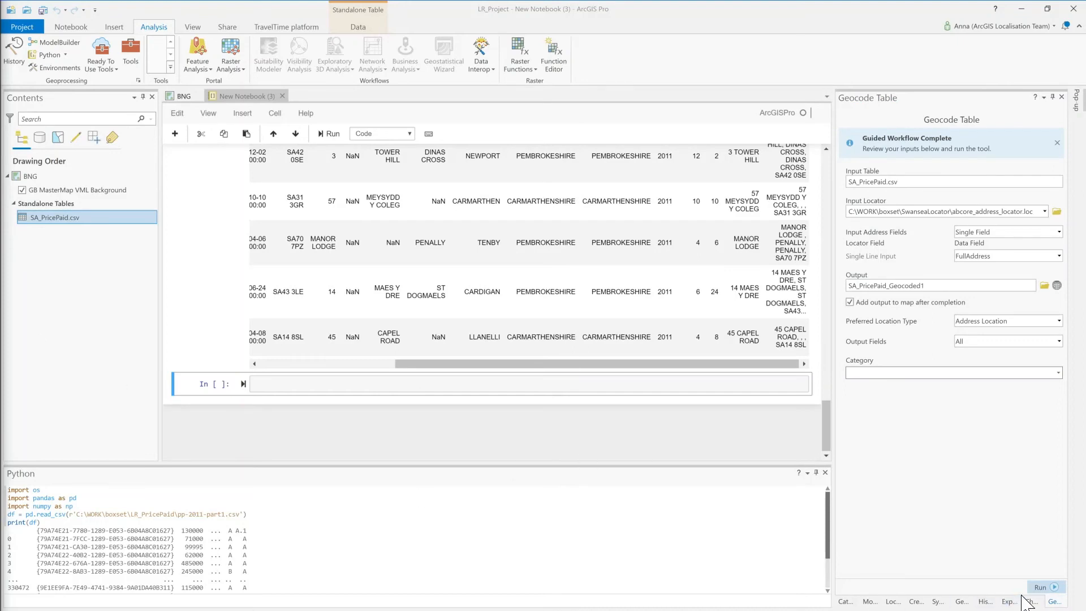
- Send the past Geocode Addresses run from the geoprocessing history to the Python window
{"action": "left_click", "coordinate": [984, 601]}
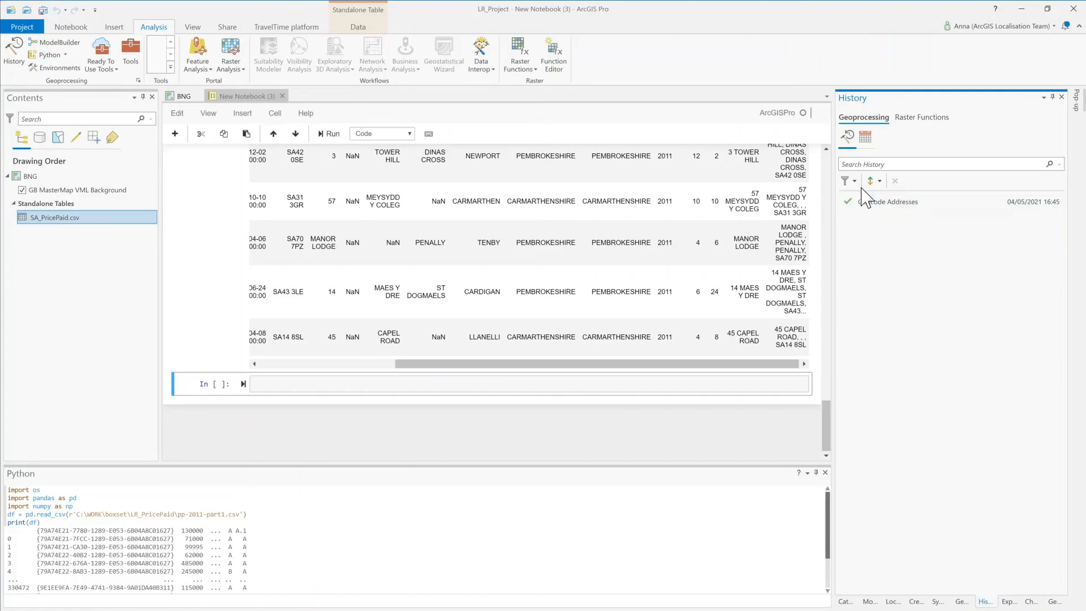
{"action": "right_click", "coordinate": [864, 203]}
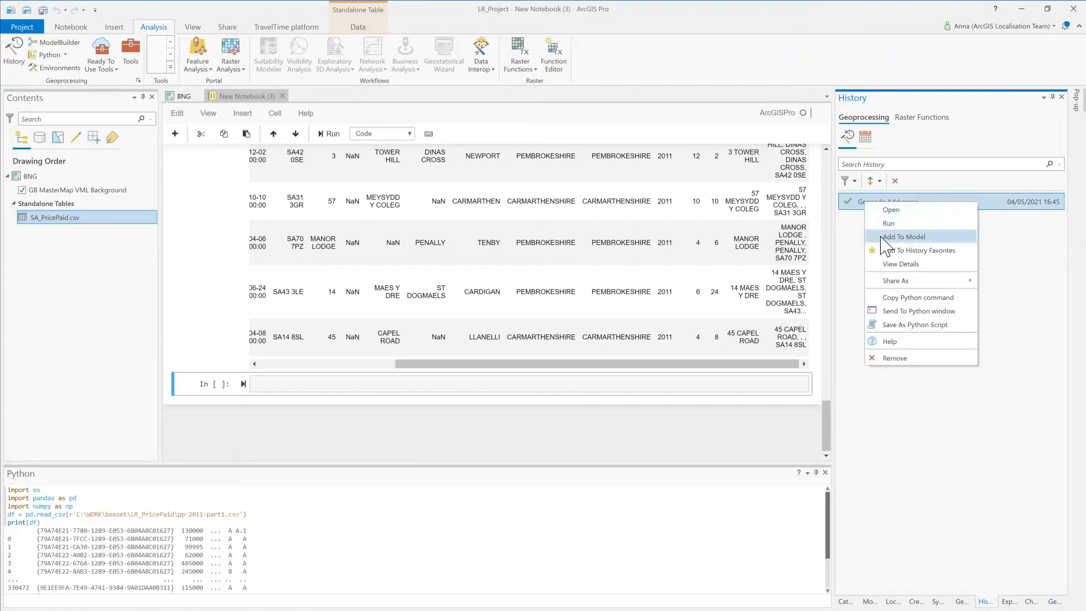
{"action": "left_click", "coordinate": [892, 311]}
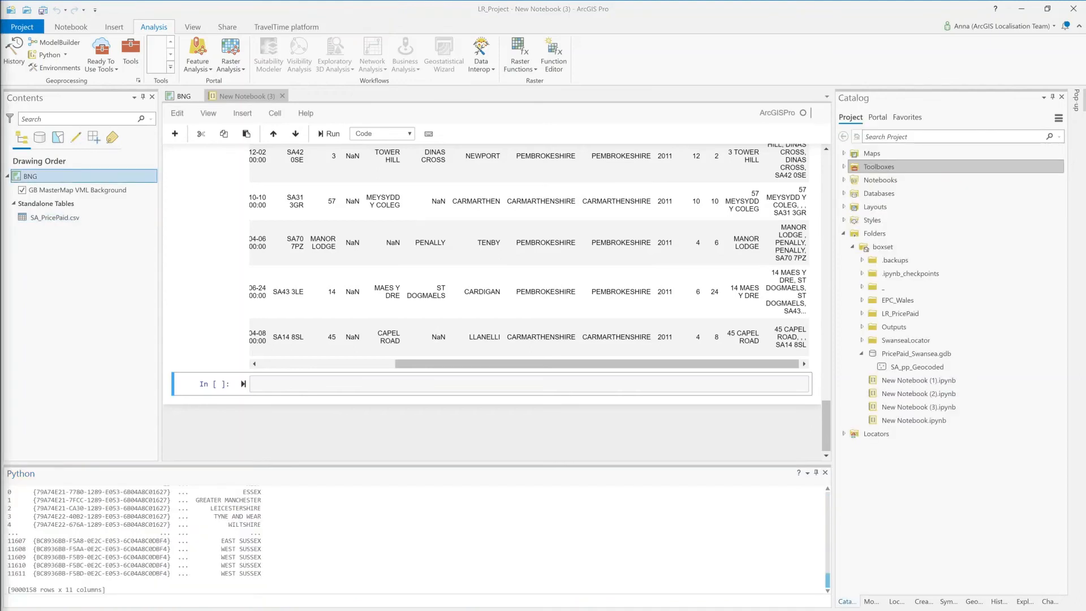
- Close the open notebook and add EPC_SWales.csv from the EPC_Wales folder to the current map
{"action": "left_click", "coordinate": [283, 96]}
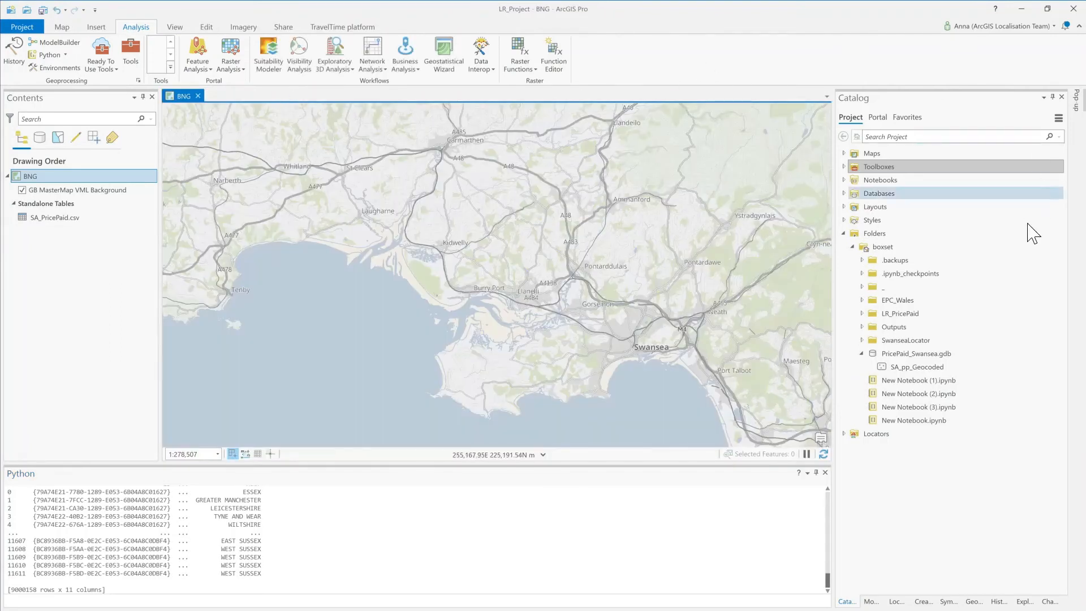
{"action": "left_click", "coordinate": [863, 301]}
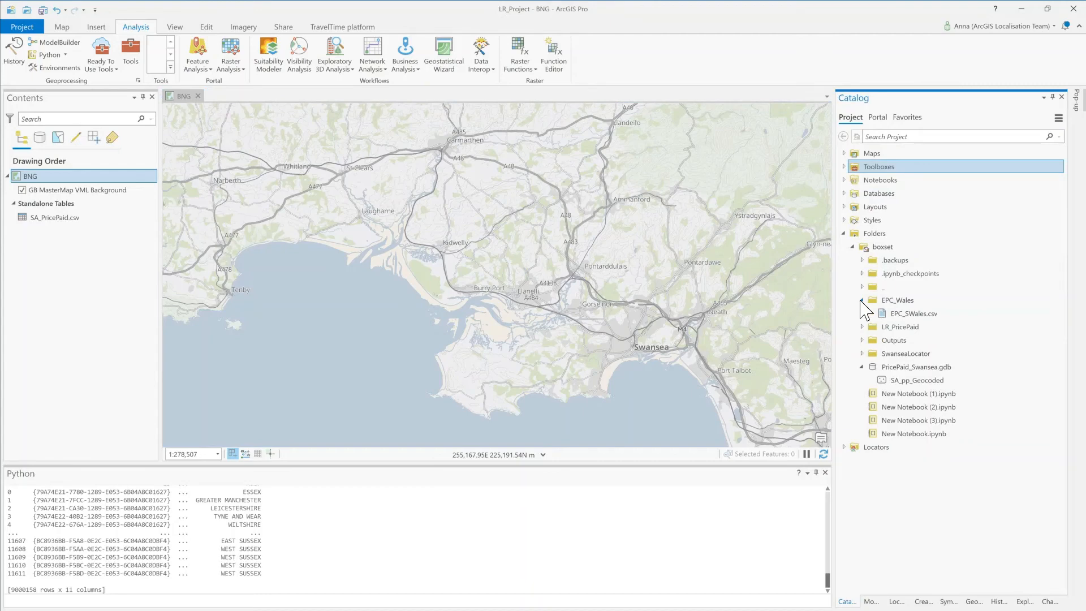
{"action": "left_click", "coordinate": [923, 314]}
{"action": "right_click", "coordinate": [924, 315]}
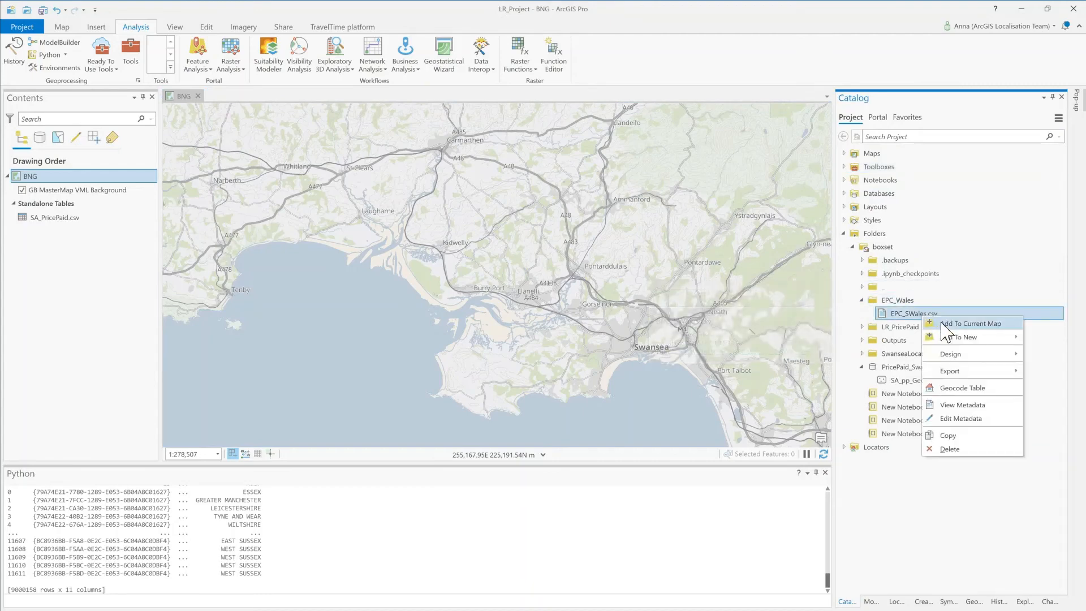
{"action": "left_click", "coordinate": [939, 320]}
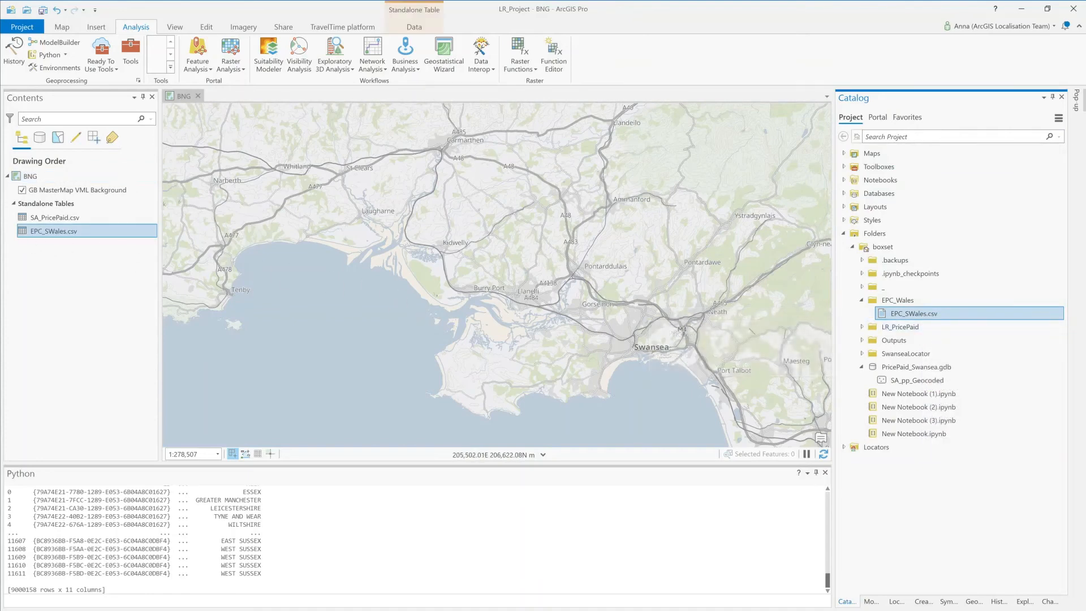
- Open the EPC_SWales.csv table and look through its attribute columns
{"action": "right_click", "coordinate": [123, 230]}
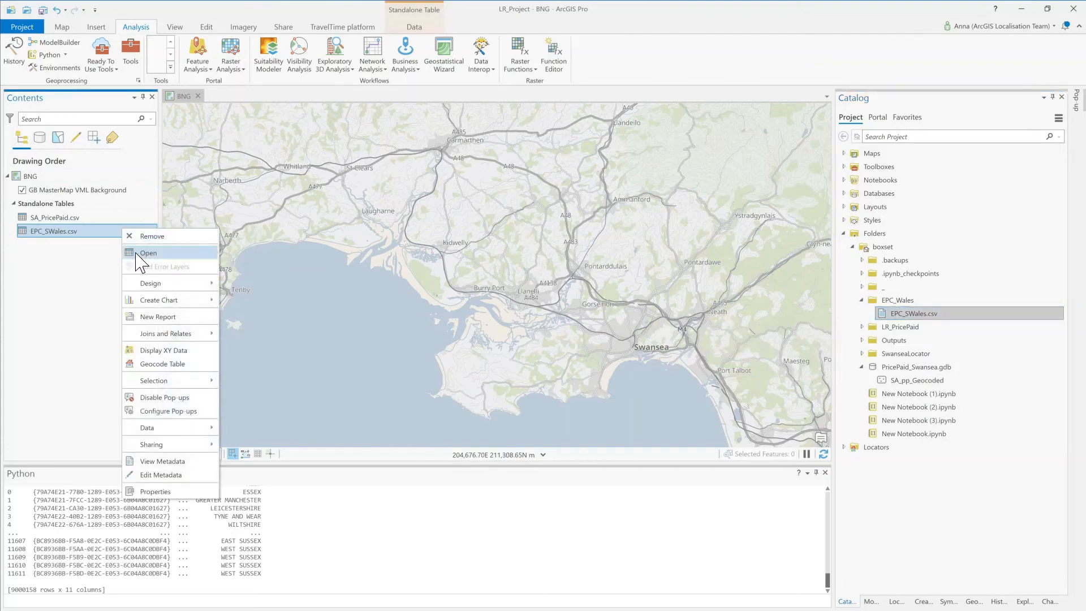
{"action": "left_click", "coordinate": [136, 253]}
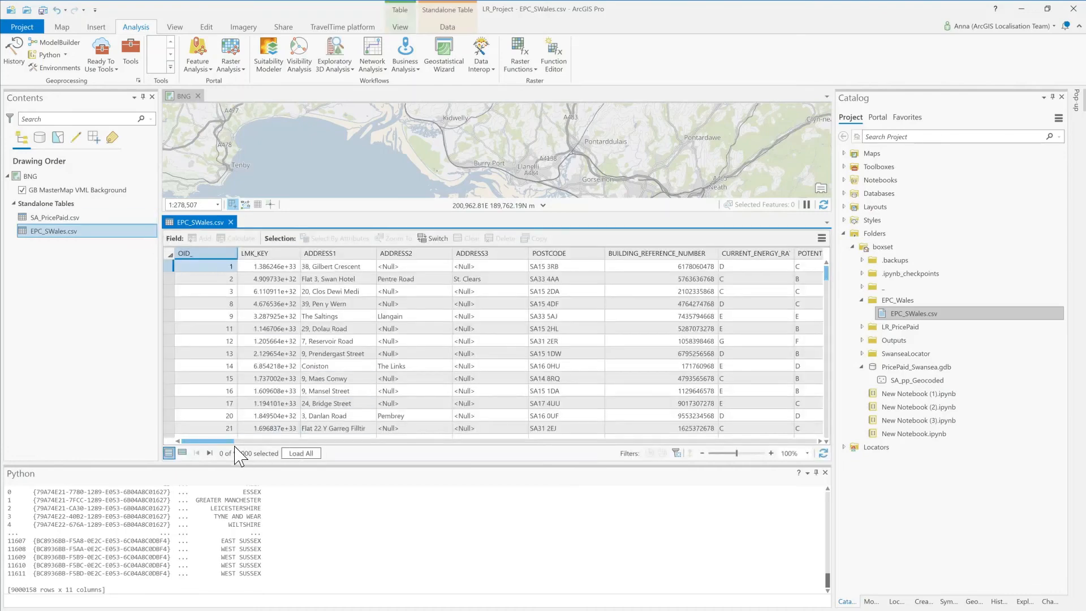
{"action": "left_click_drag", "start_coordinate": [231, 442], "coordinate": [720, 462]}
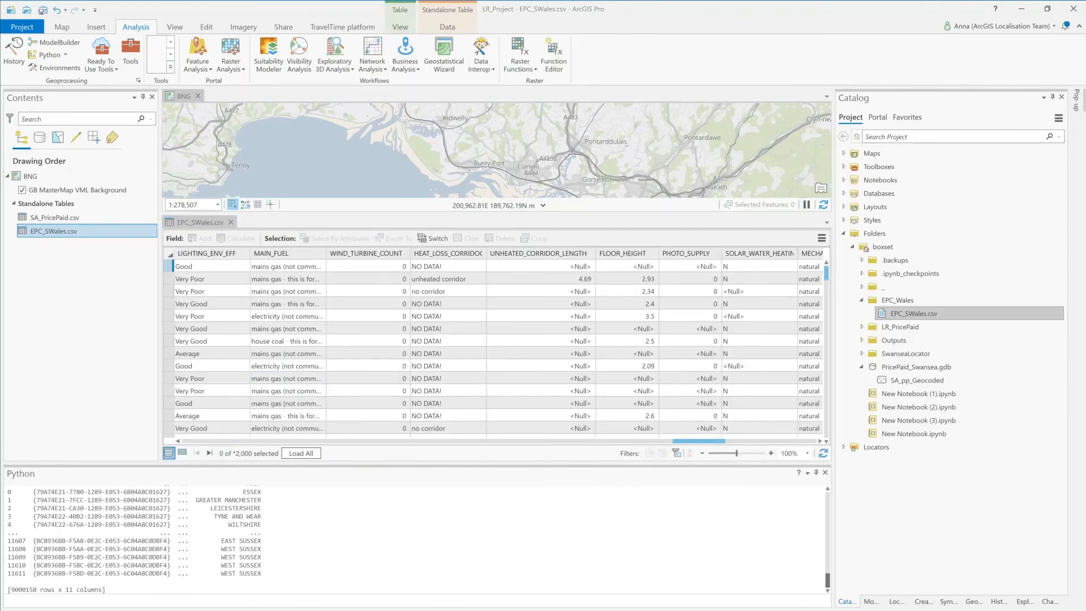
- Print the name and type of every EPC_SWales.csv field with an arcpy.ListFields loop in the Python window and review the list
{"action": "left_click", "coordinate": [170, 600]}
{"action": "type", "text": "for fld in arcpy.ListFields(r'EPC_SWales.csv'):     print(fld.name + ':' + fld.type)"}
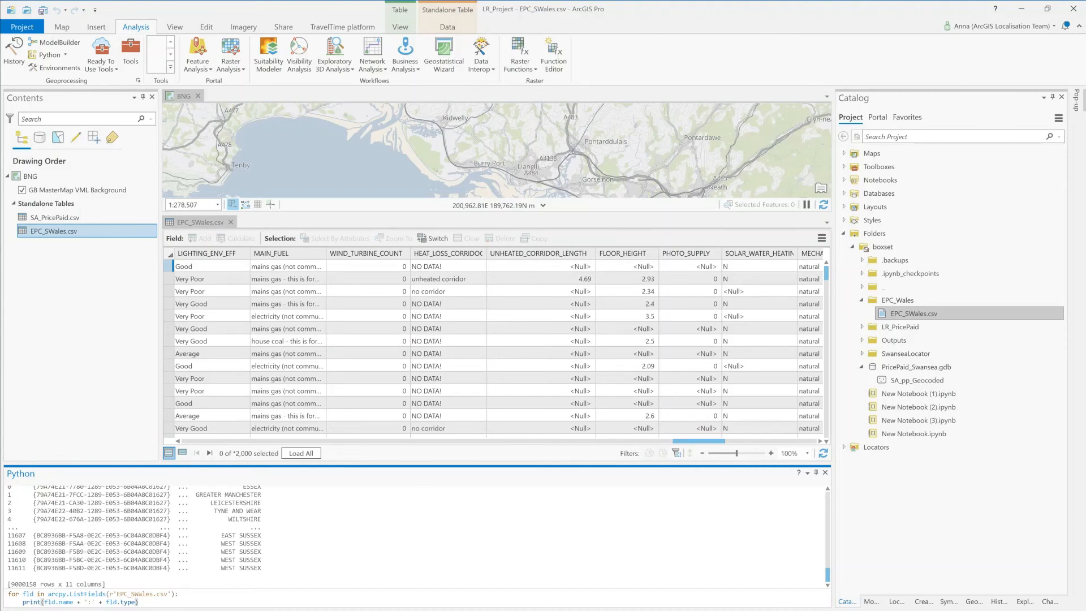
{"action": "key", "text": "Return"}
{"action": "scroll", "coordinate": [396, 541], "scroll_direction": "up", "scroll_amount": 4}
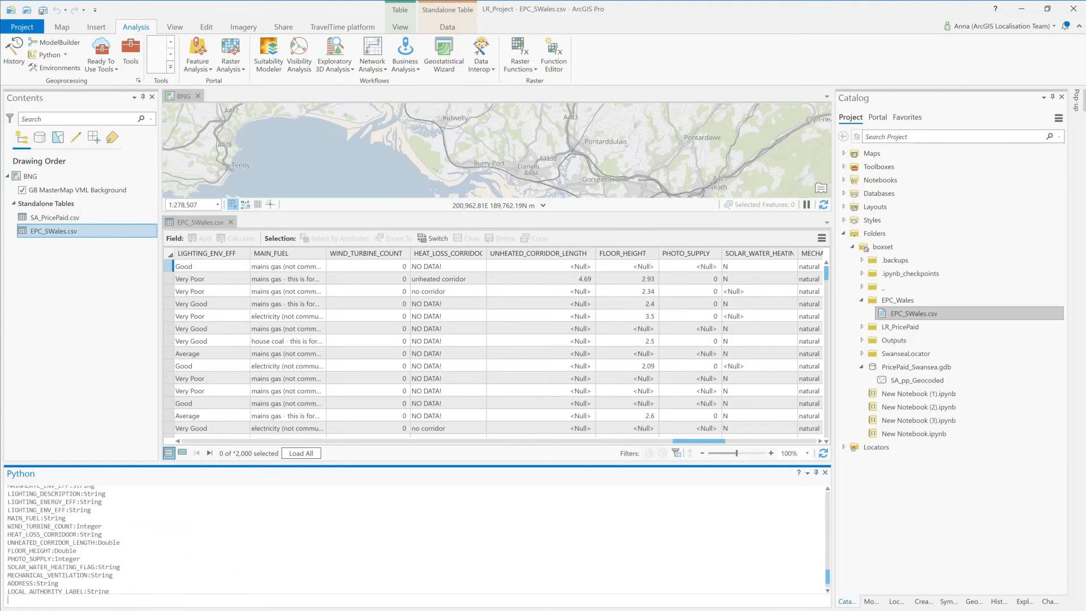
{"action": "scroll", "coordinate": [416, 541], "scroll_direction": "down", "scroll_amount": 5}
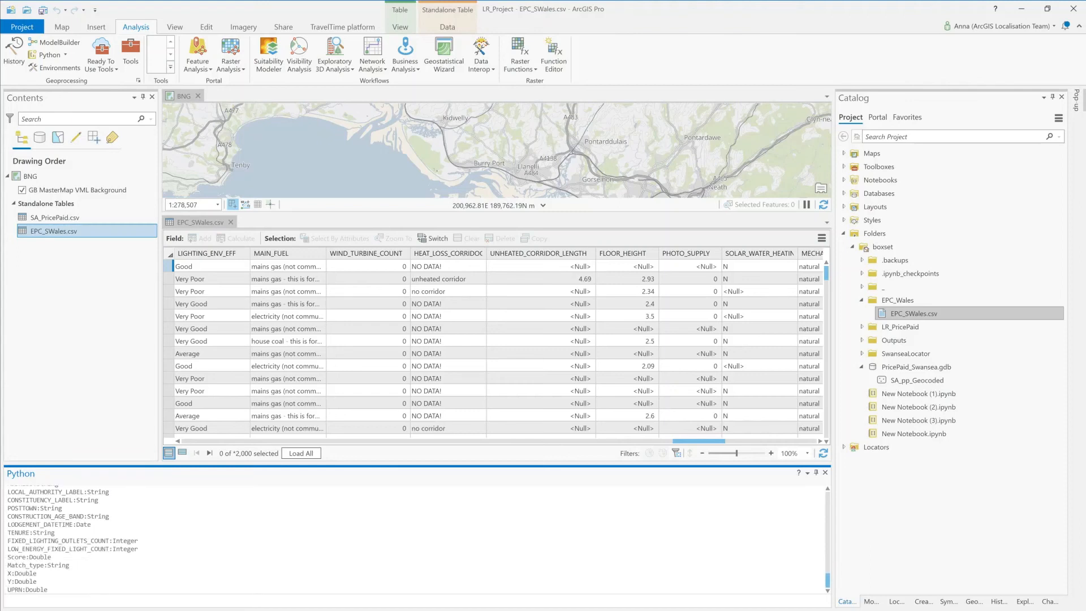
- Add the SA_pp_Geocoded feature class from PricePaid_Swansea.gdb to the current map
{"action": "left_click", "coordinate": [913, 382]}
{"action": "right_click", "coordinate": [913, 382]}
{"action": "left_click", "coordinate": [928, 392]}
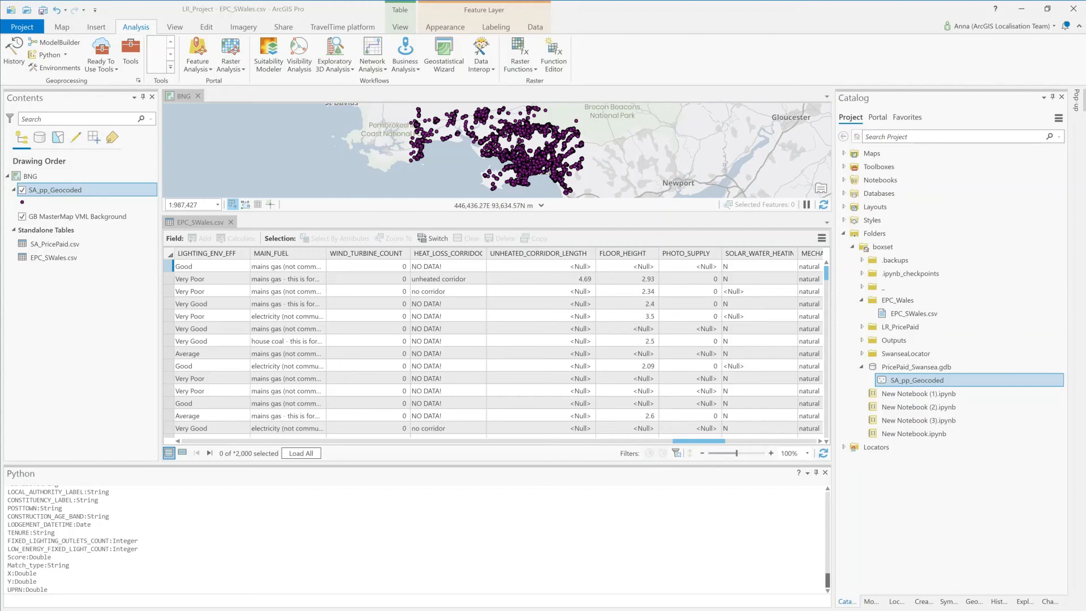
- Run AddFields on SA_pp_Geocoded: BUILT_FORM (text, 255) plus double fields CURRENT_ENERGY_EFFICIENCY, POTENTIAL_ENERGY_EFFICIENCY, CO2_EMISSIONS_CURRENT, CO2_EMISS_CURR_PER_FLOOR_AREA and CO2_EMISSIONS_POTENTIAL
{"action": "left_click", "coordinate": [122, 600]}
{"action": "type", "text": "arcpy.management.AddFields(\"SA_pp_Geocoded\", [['BUILT_FORM', 'TEXT', \"Built_Form\", 255 ], ['CURRENT_ENERGY_EFFICIENCY', \"Double\"], ['POTENTIAL_ENERGY_EFFICIENCY','DOUBLE'], ['CO2_EMISSIONS_CURRENT', 'DOUBLE'], ['CO2_EMISS_CURR_PER_FLOOR_AREA','DOUBLE'], [ 'CO2_EMISSIONS_POTENTIAL', 'DOUBLE']])"}
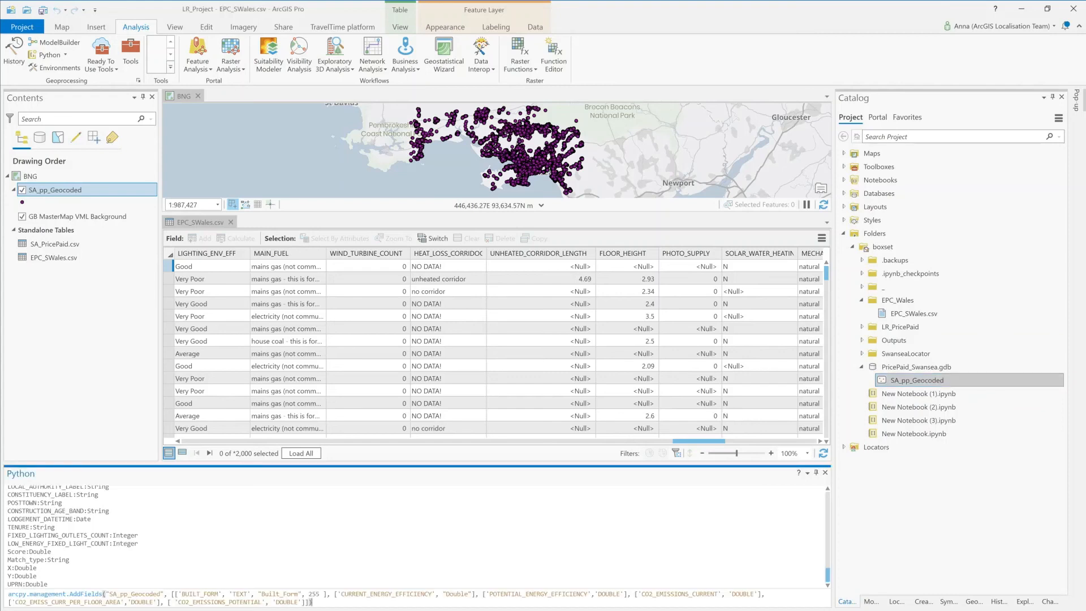
{"action": "key", "text": "Return"}
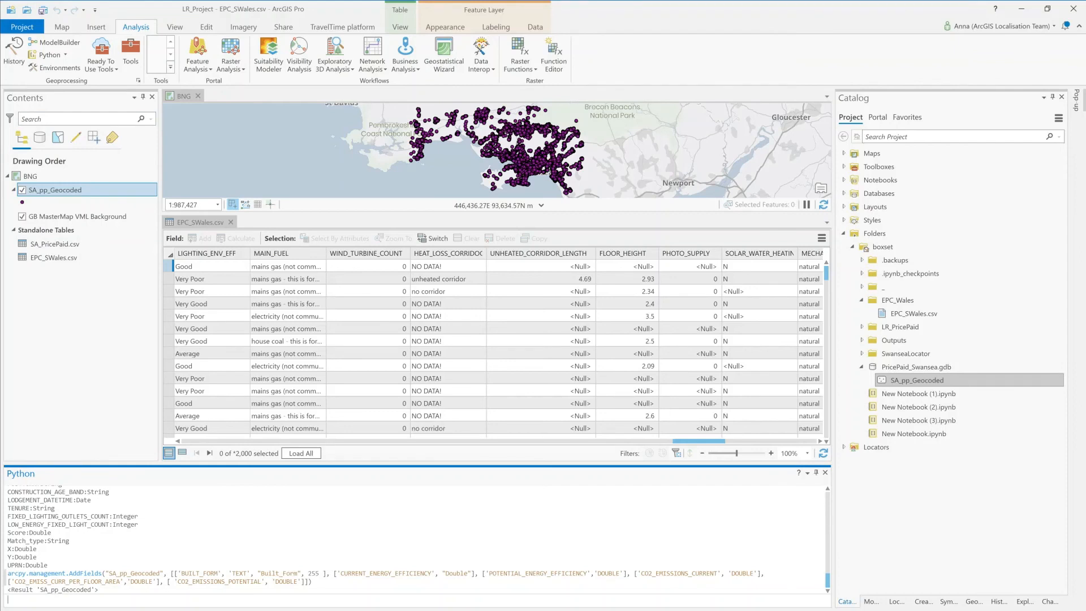
- Define the Python variables sourceTbl as "EPC_SWales.csv" and updateFC as "SA_pp_Geocoded"
{"action": "key", "text": "alt+Tab"}
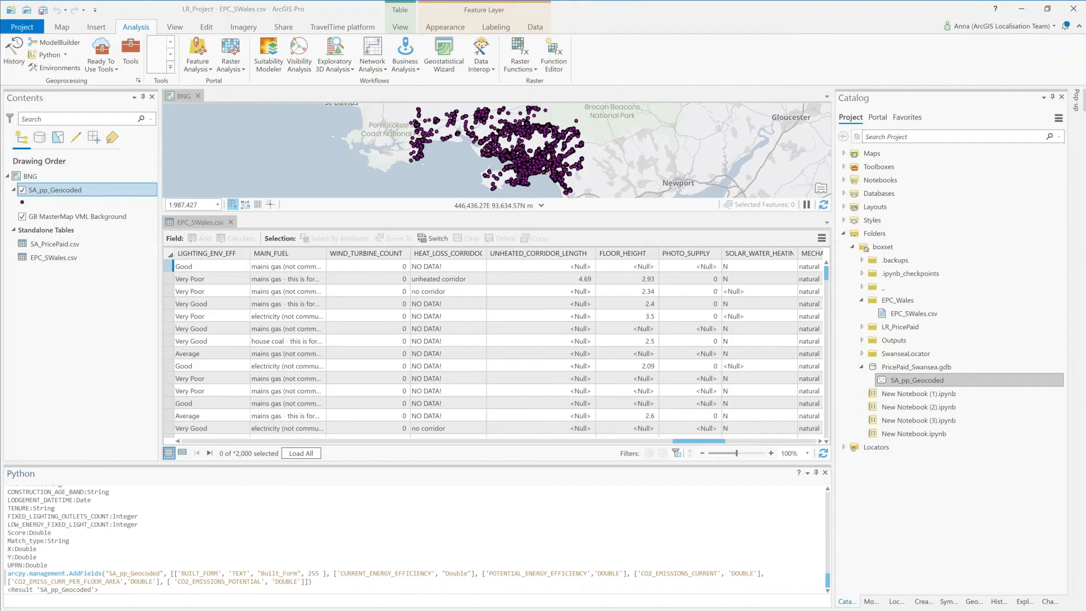
{"action": "key", "text": "alt+Tab"}
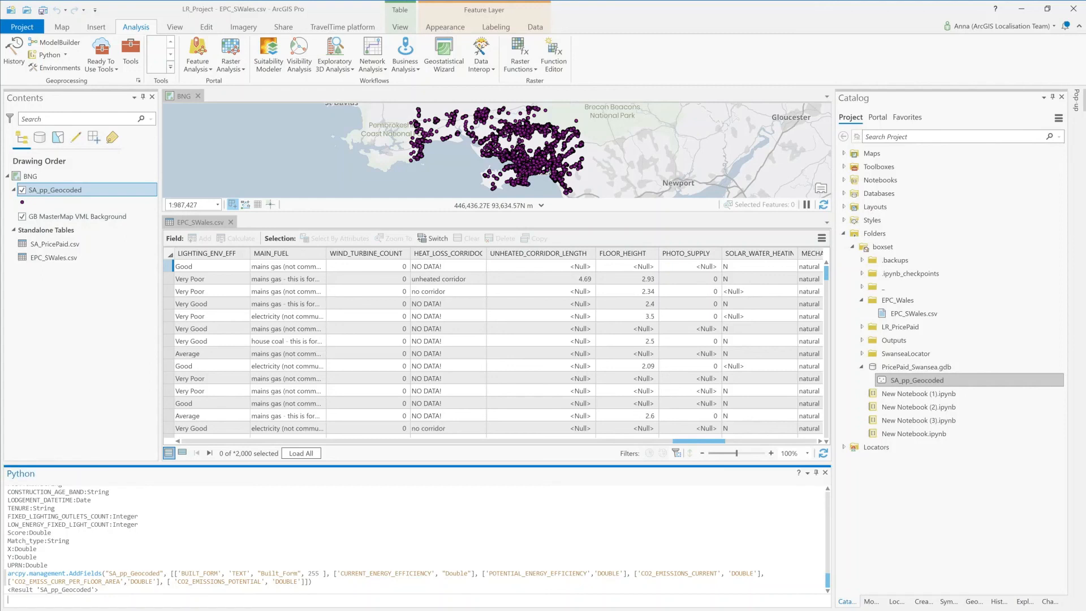
{"action": "type", "text": "sourceTbl = \"EPC_SWales.csv\" updateFC = \"SA_pp_Geocoded\""}
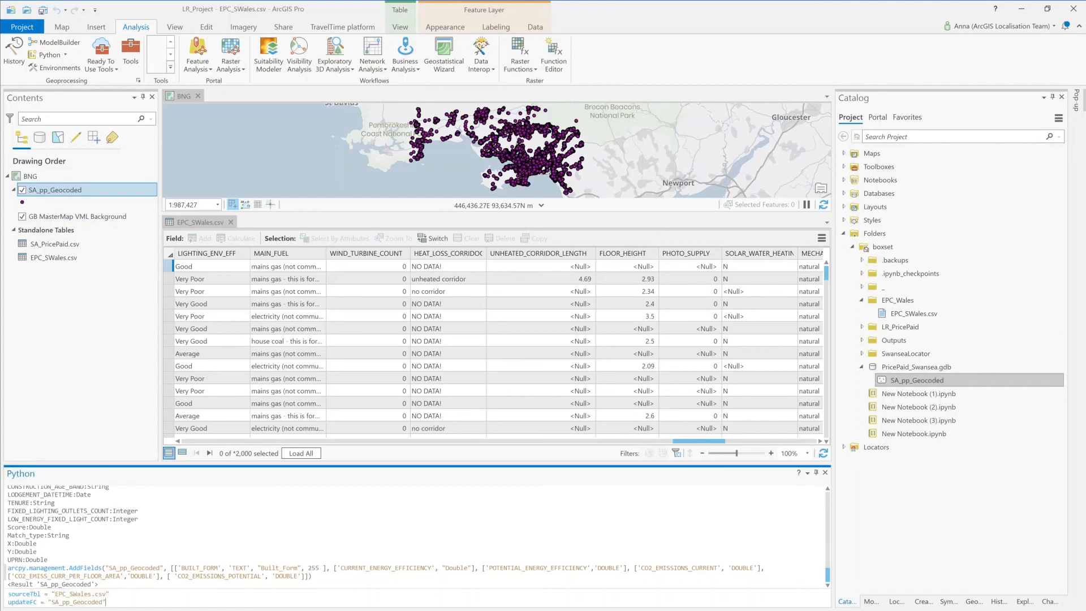
{"action": "key", "text": "Return"}
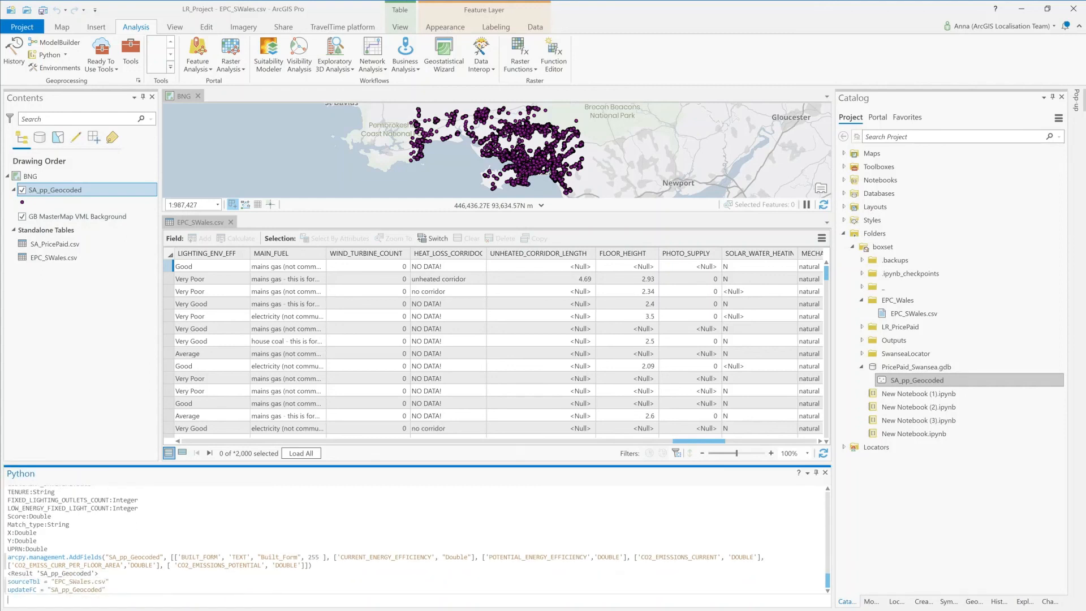
- Define fldList in Python with UPRN, BUILT_FORM, CURRENT_ENERGY_EFFICIENCY, POTENTIAL_ENERGY_EFFICIENCY, CO2_EMISSIONS_CURRENT, CO2_EMISS_CURR_PER_FLOOR_AREA and CO2_EMISSIONS_POTENTIAL
{"action": "key", "text": "alt+Tab"}
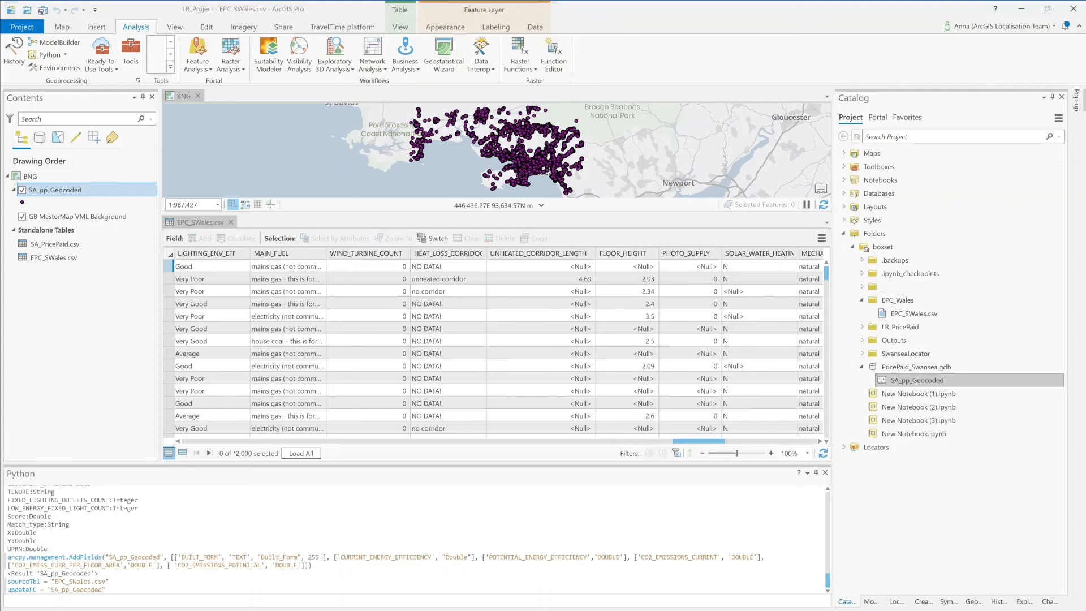
{"action": "left_click", "coordinate": [480, 600]}
{"action": "type", "text": "fldList = ['UPRN', 'BUILT_FORM' , 'CURRENT_ENERGY_EFFICIENCY', 'POTENTIAL_ENERGY_EFFICIENCY', 'CO2_EMISSIONS_CURRENT', 'CO2_EMISS_CURR_PER_FLOOR_AREA',  'CO2_EMISSIONS_POTENTIAL']"}
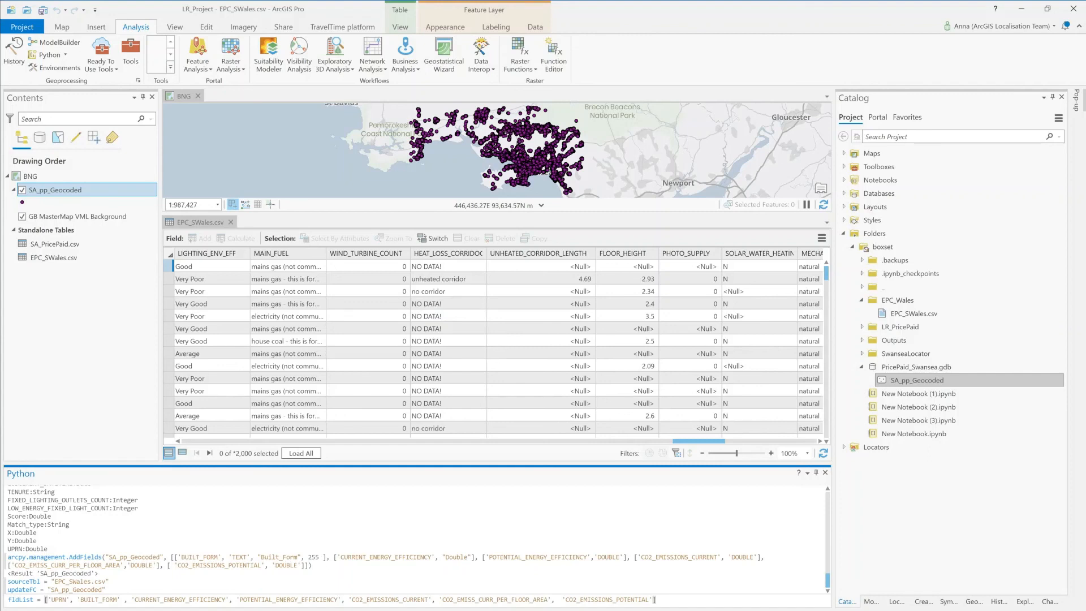
{"action": "key", "text": "Return"}
- Build valueDict from sourceTbl with a SearchCursor and run an UpdateCursor loop that transfers the fldList values to updateFC rows matched by UPRN
{"action": "key", "text": "alt+Tab"}
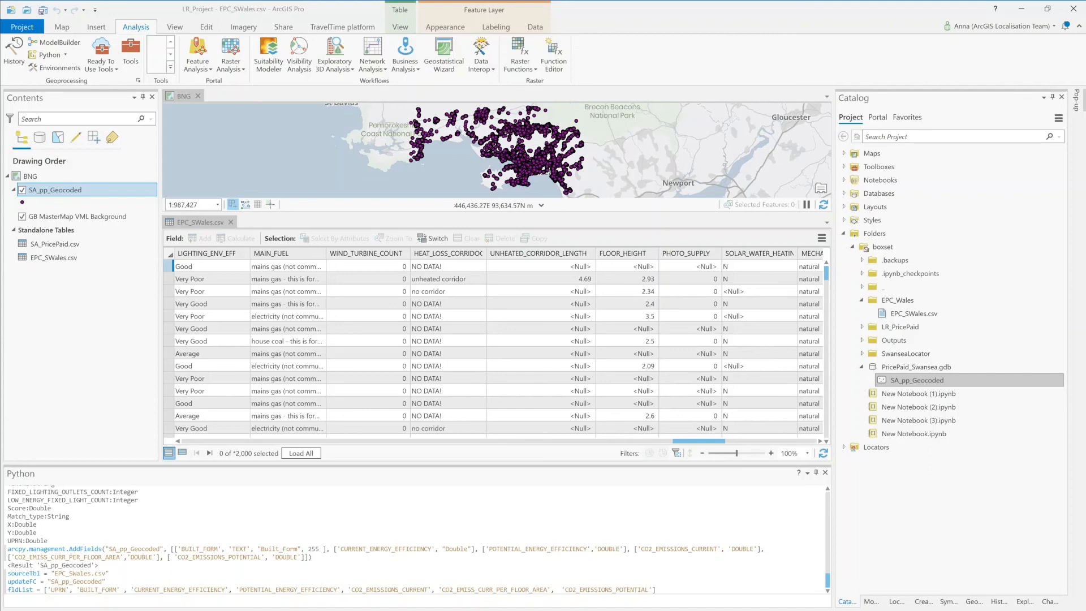
{"action": "left_click", "coordinate": [50, 609]}
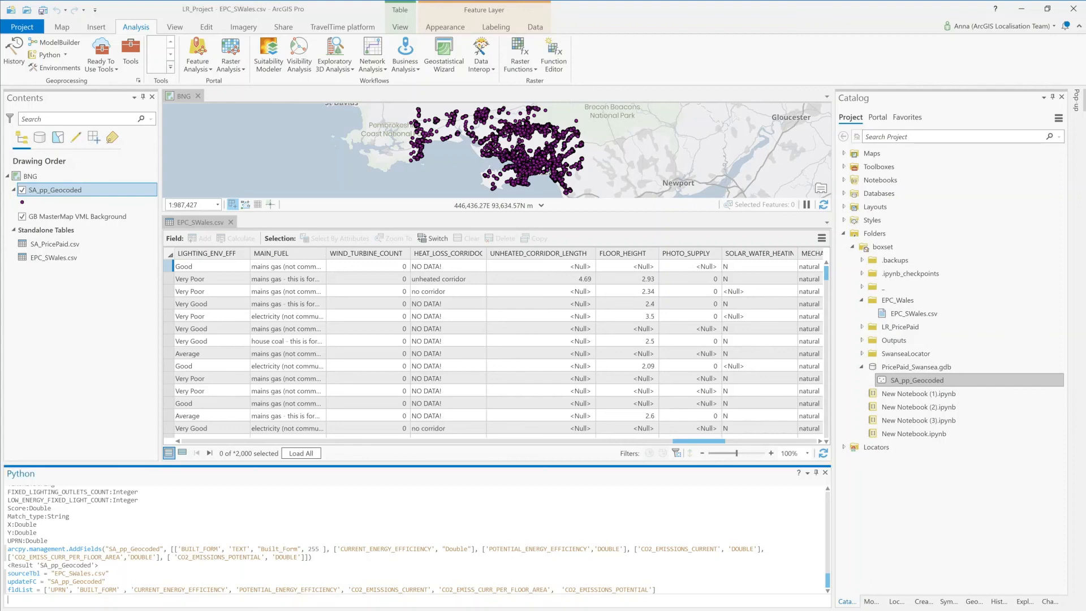
{"action": "type", "text": "valueDict = {r[0]:(r[1:]) for r in arcpy.da.SearchCursor(sourceTbl, fldList)} with arcpy.da.UpdateCursor(updateFC, fldList) as updateRows:   for updateRow in updateRows: # store the Join value of the row being updated in a keyValue variable     keyValue = updateRow[0]     # verify that the keyValue is in the Dictionary     if keyValue in valueDict:     # transfer the values stored under the keyValue from the dictionary to the updated fields.       for n in range (1,len(fldList)):         updateRow[n] = valueDict[keyValue][n-1]         updateRows.updateRow(updateRow)"}
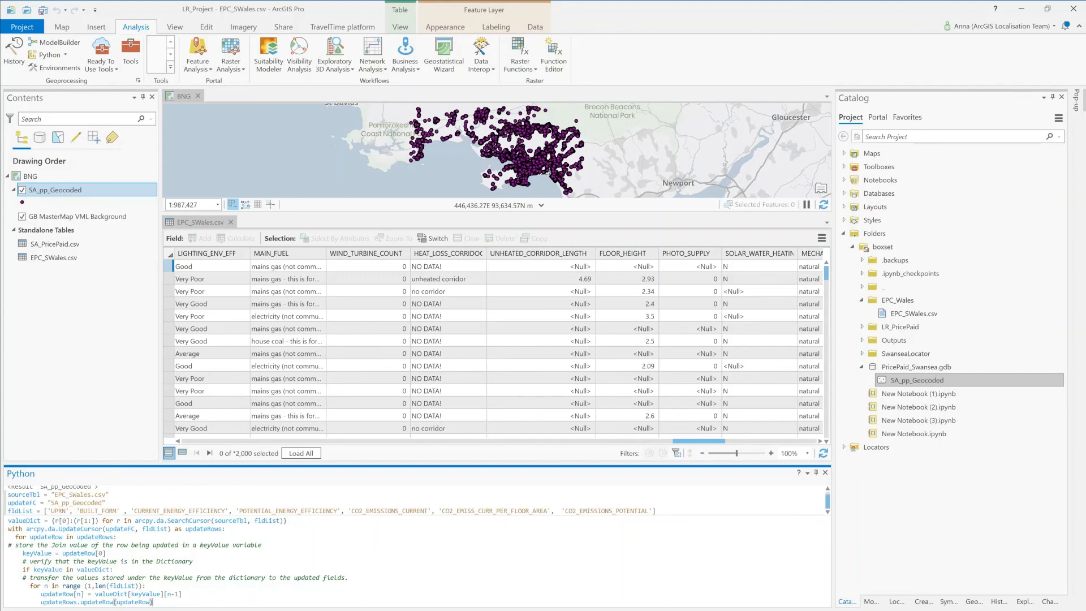
{"action": "key", "text": "Return"}
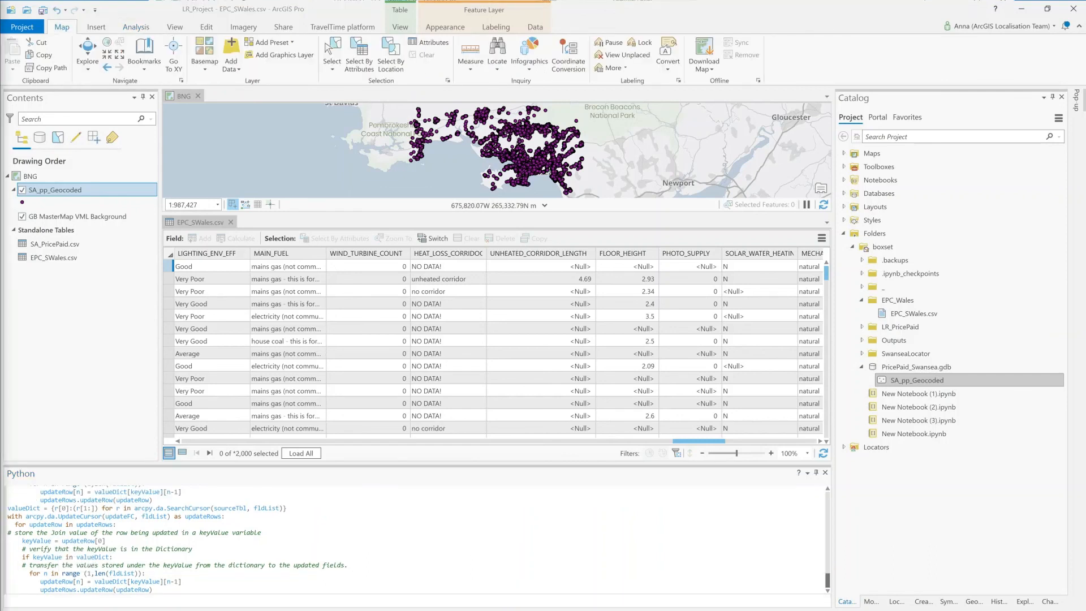
- Open the SA_pp_Geocoded attribute table and check the transferred energy efficiency and CO2 emission fields
{"action": "right_click", "coordinate": [132, 195]}
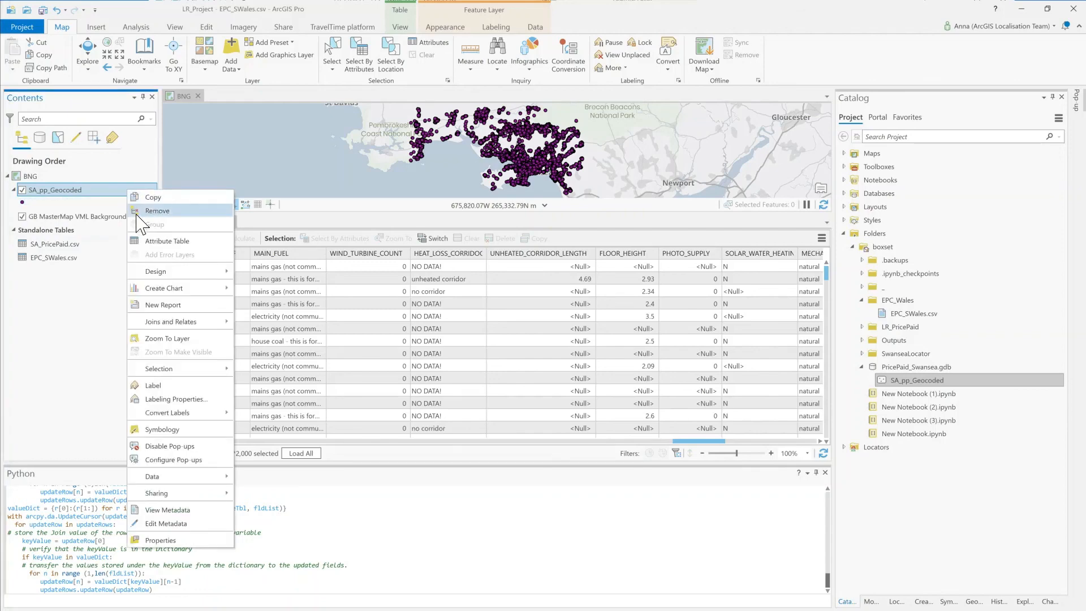
{"action": "left_click", "coordinate": [141, 249]}
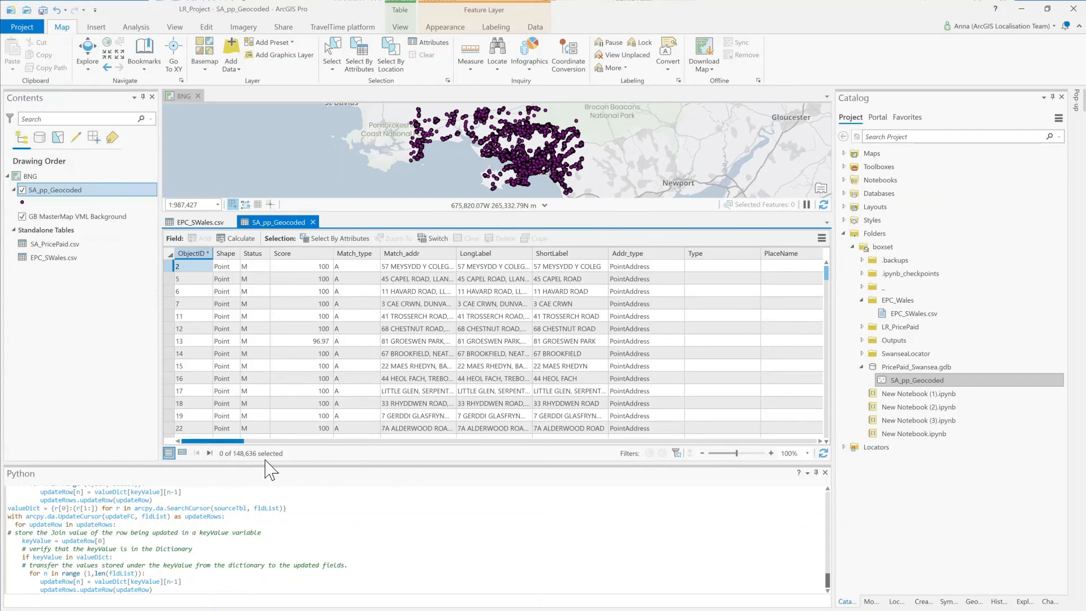
{"action": "left_click_drag", "start_coordinate": [608, 469], "coordinate": [828, 440]}
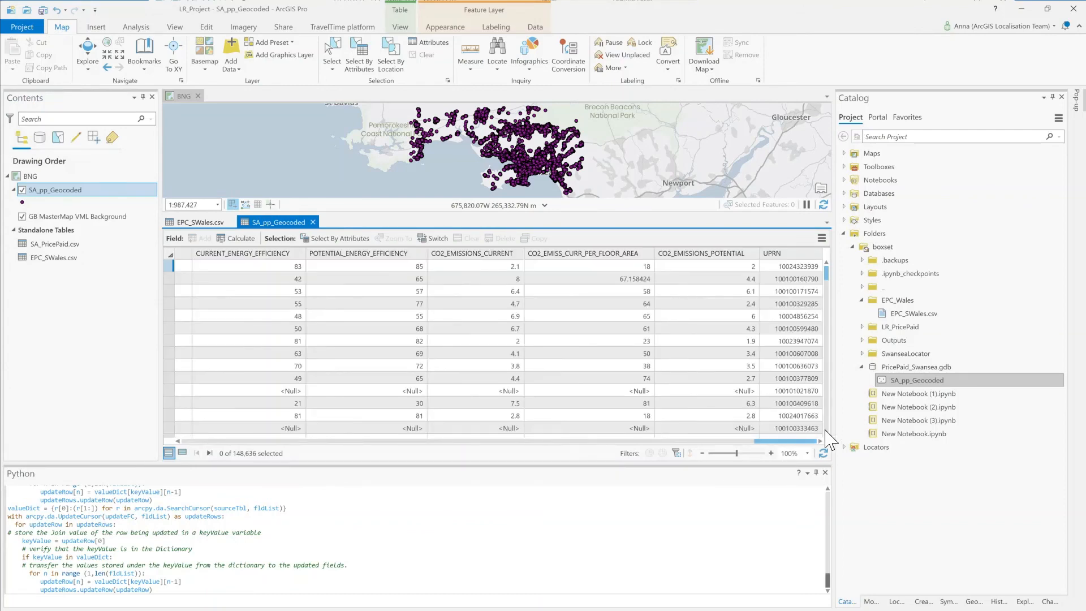